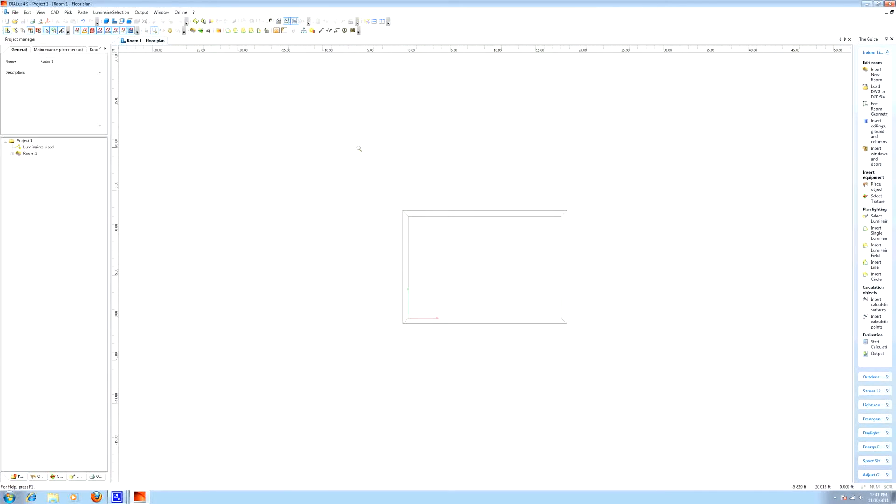
# - Start importing a DWG or DXF file and load Drawing1.dwg from the 110907 Swinerton SD folder
pyautogui.click(16, 12)
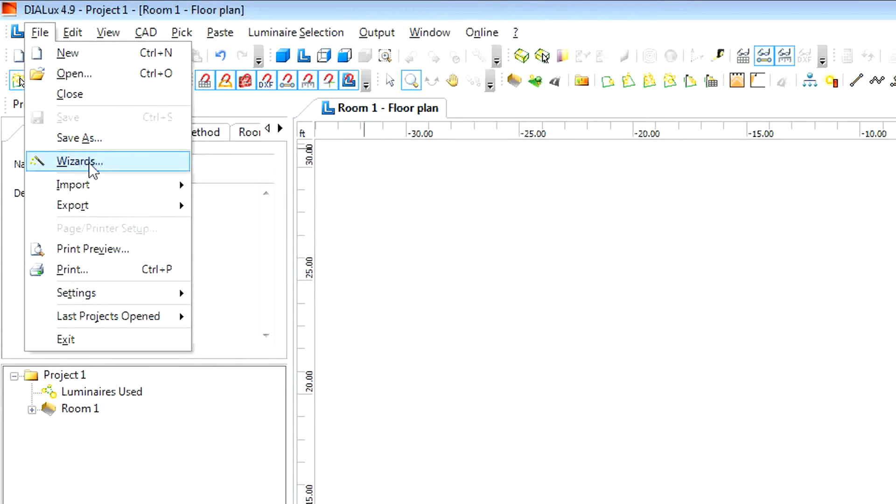
pyautogui.moveTo(96, 187)
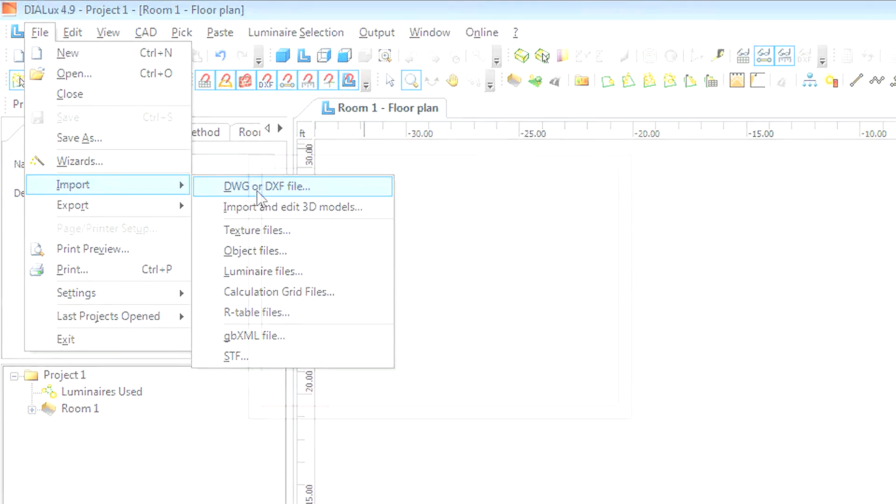
pyautogui.click(259, 196)
pyautogui.click(443, 376)
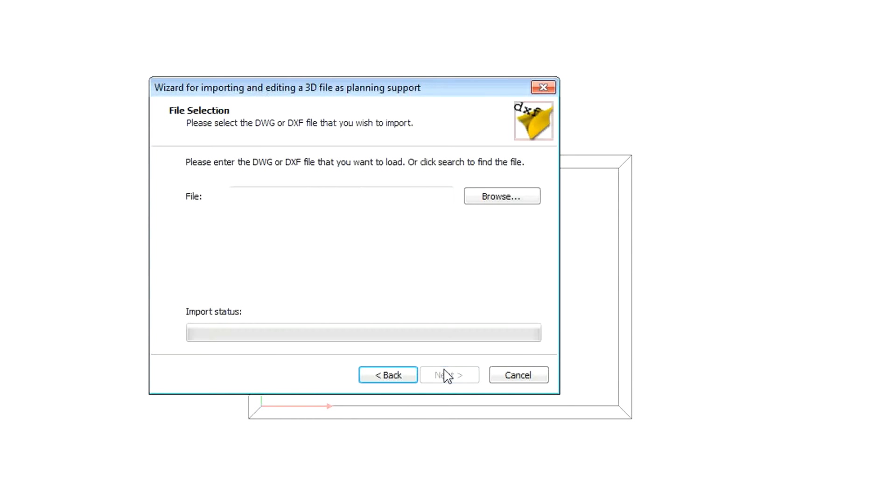
pyautogui.click(503, 196)
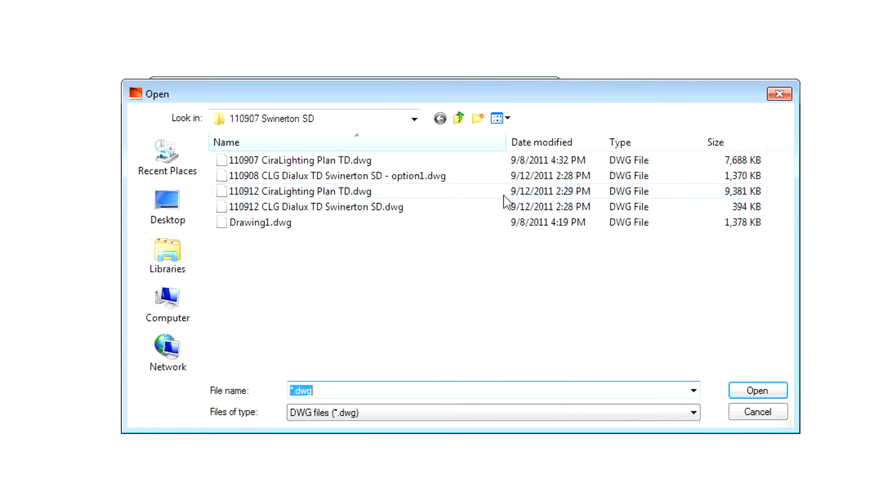
pyautogui.click(304, 223)
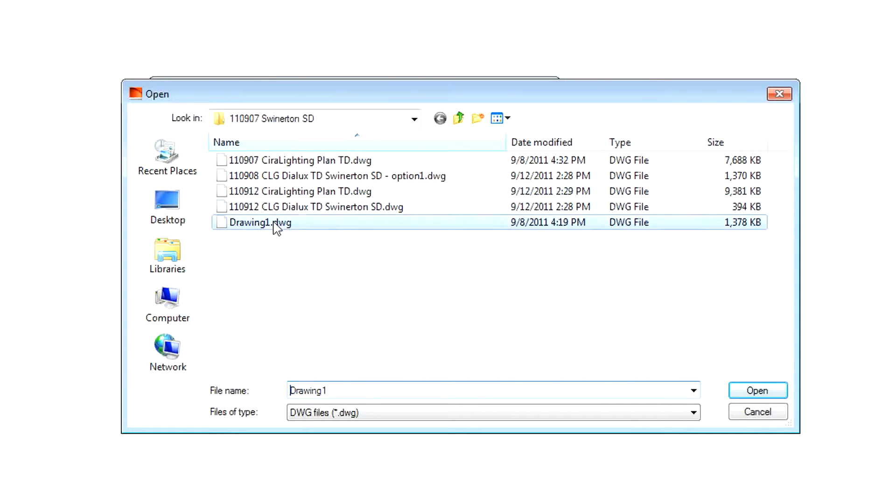
pyautogui.click(737, 398)
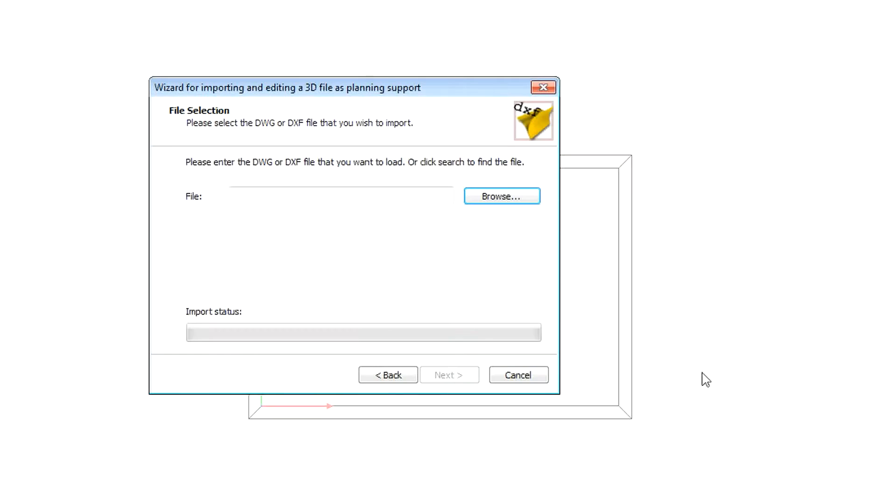
pyautogui.click(459, 380)
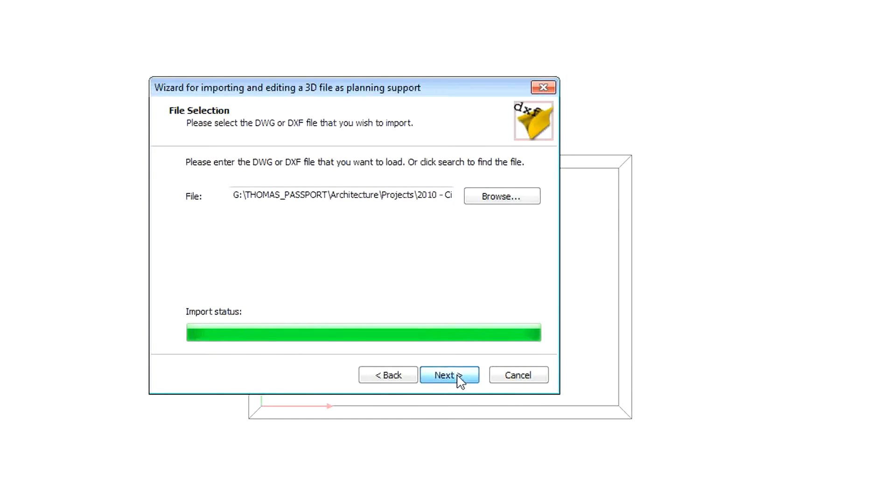
# - Set the file units to Inch, keep the global coordinates system origin at 0, and finish the import
pyautogui.click(407, 212)
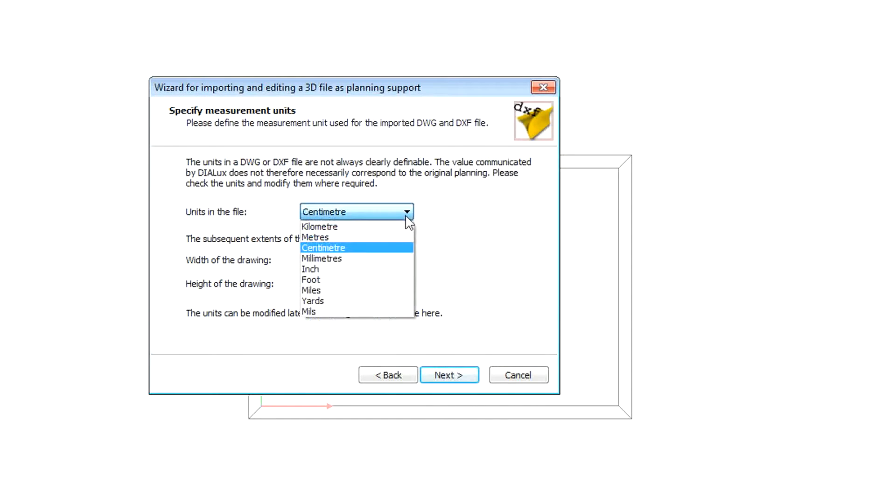
pyautogui.click(386, 270)
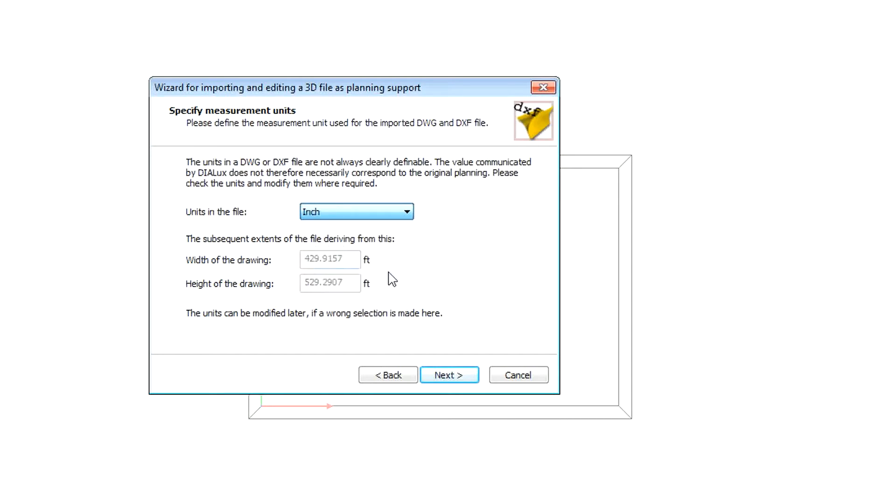
pyautogui.click(455, 376)
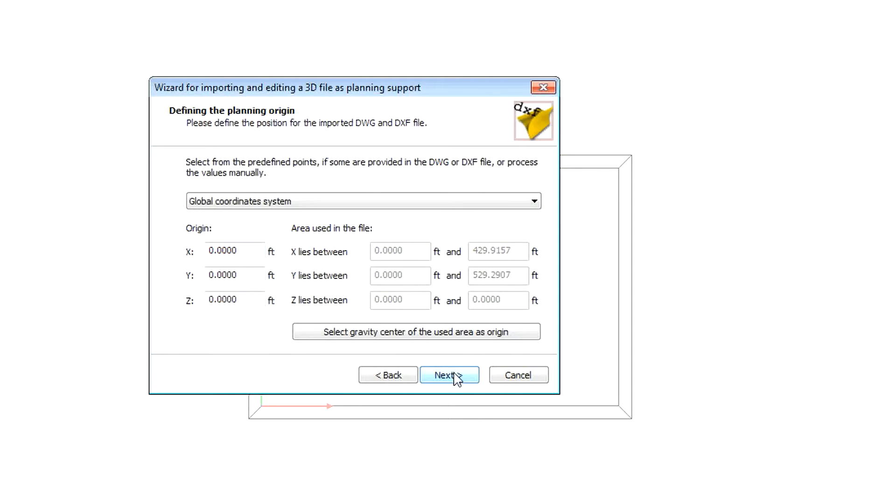
pyautogui.click(456, 376)
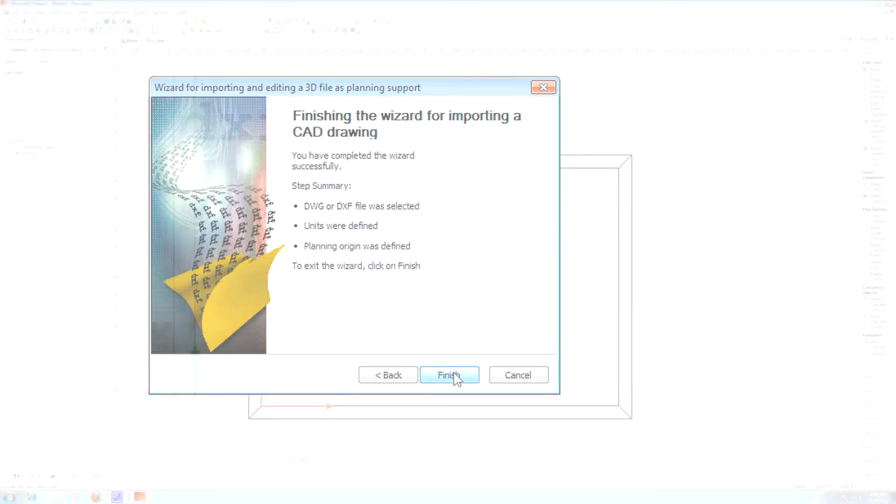
pyautogui.click(455, 375)
# - Edit the room geometry and move corner points 3 and 2 to the upper-right and lower-right corners of the imported red plan
pyautogui.scroll(-10, 496, 201)
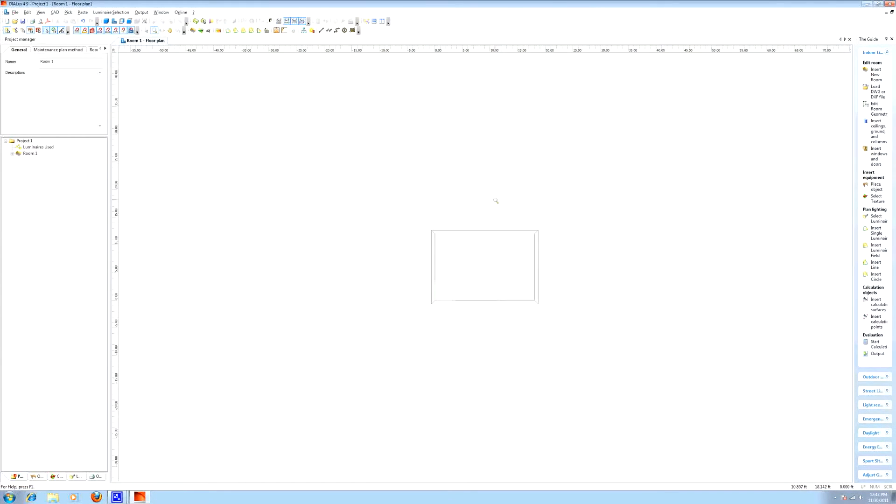
pyautogui.scroll(-4, 549, 245)
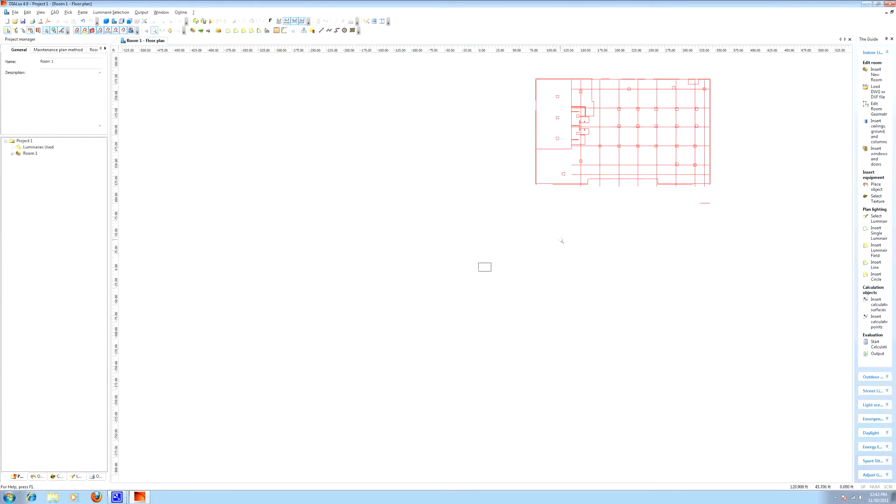
pyautogui.click(170, 31)
pyautogui.moveTo(621, 147); pyautogui.dragTo(548, 206)
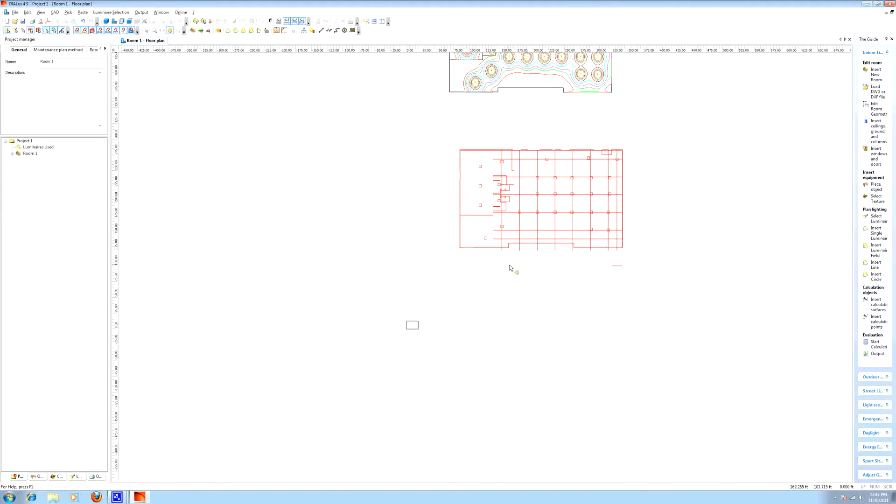
pyautogui.click(154, 30)
pyautogui.moveTo(484, 297); pyautogui.dragTo(321, 177)
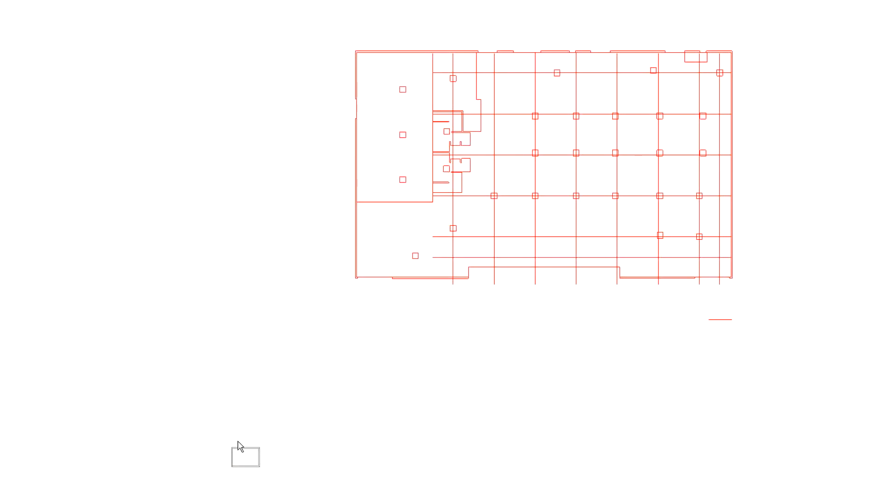
pyautogui.rightClick(247, 460)
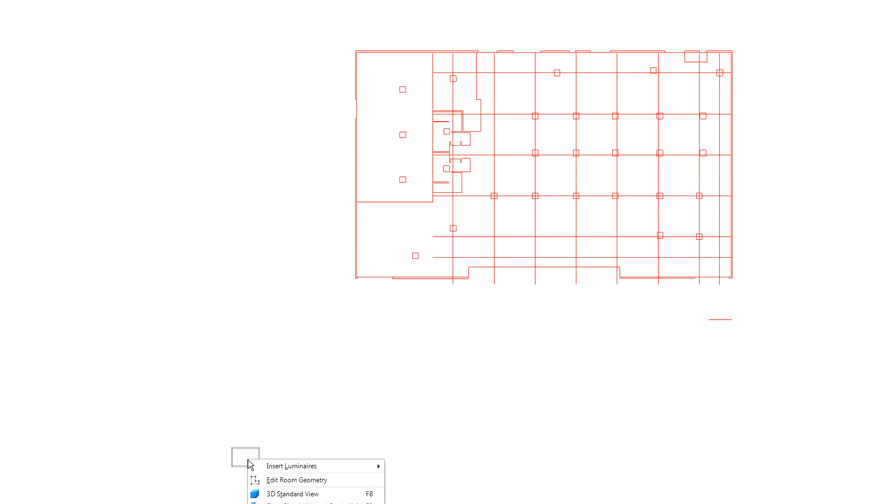
pyautogui.click(281, 480)
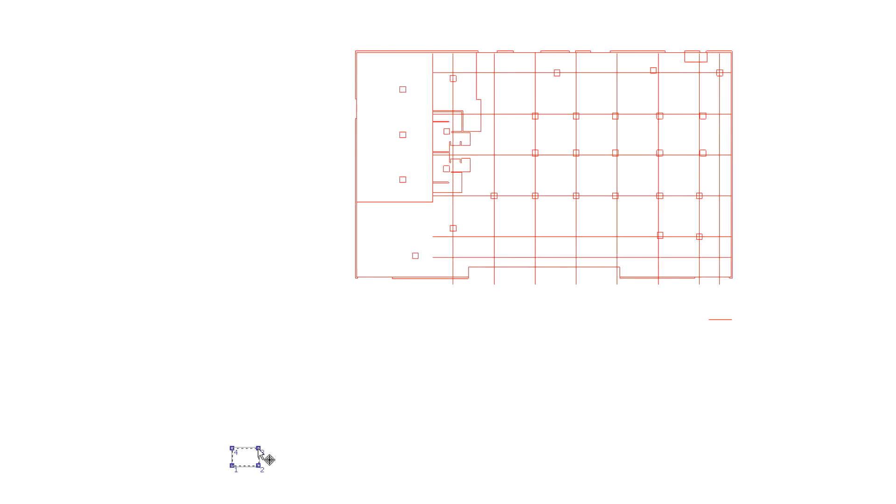
pyautogui.moveTo(258, 448); pyautogui.dragTo(731, 54)
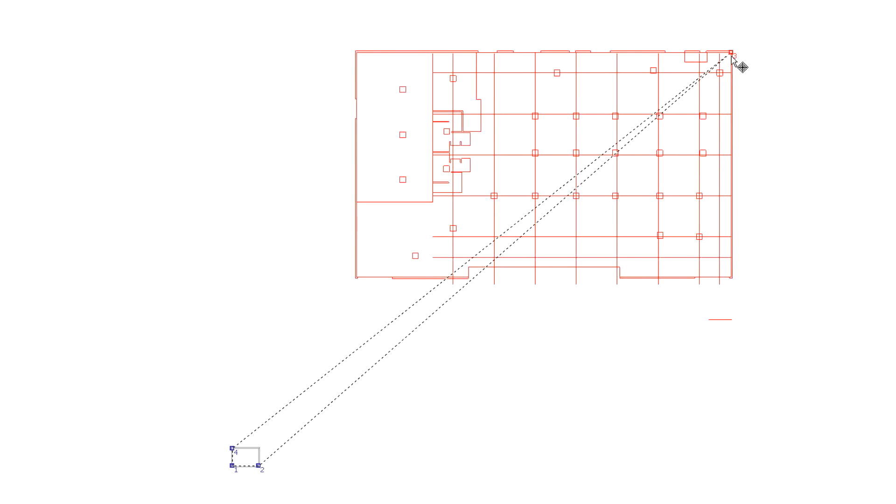
pyautogui.moveTo(258, 466); pyautogui.dragTo(731, 278)
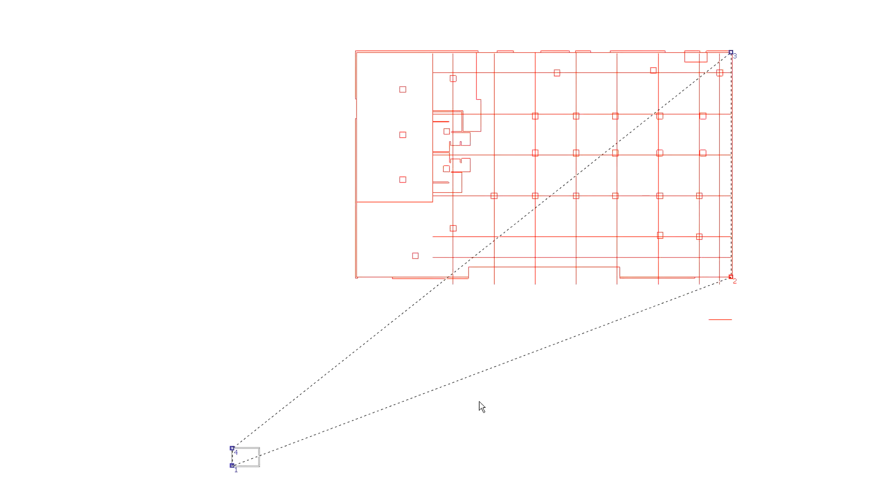
# - Move point 1 to the right end of the bottom wall recess and point 4 to the interior wall's junction with the top wall
pyautogui.moveTo(232, 465); pyautogui.dragTo(625, 277)
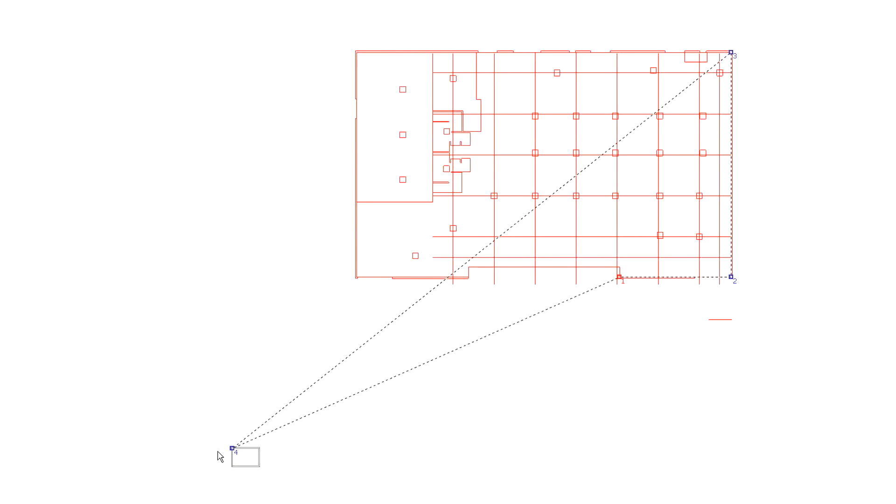
pyautogui.moveTo(232, 447); pyautogui.dragTo(478, 53)
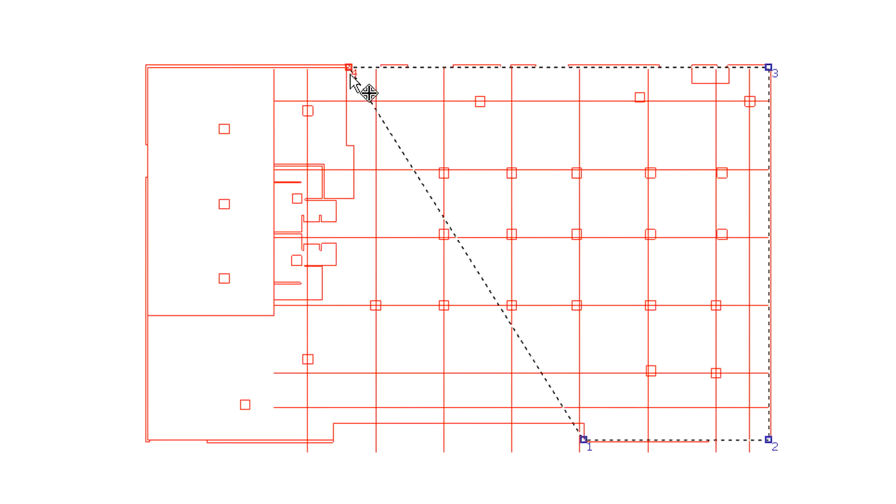
pyautogui.moveTo(348, 77); pyautogui.dragTo(346, 76)
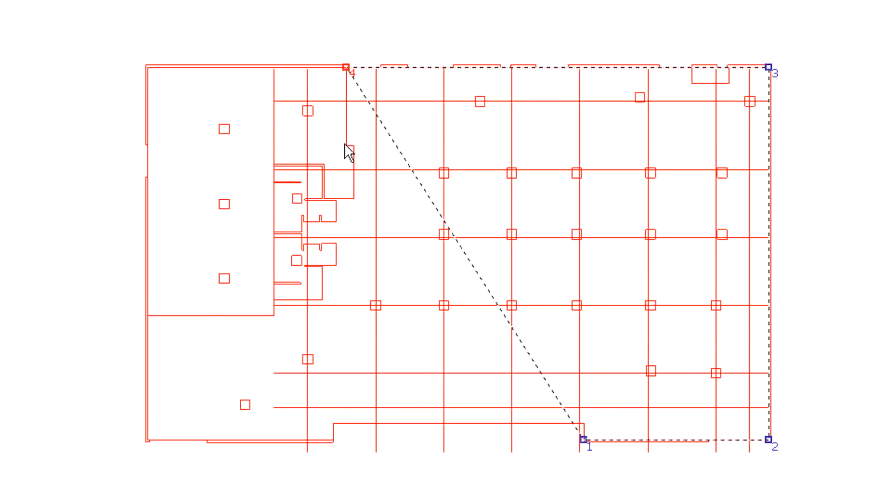
# - Insert room points 5, 6 and 7 at the corners of the small wall jog below point 4
pyautogui.rightClick(357, 153)
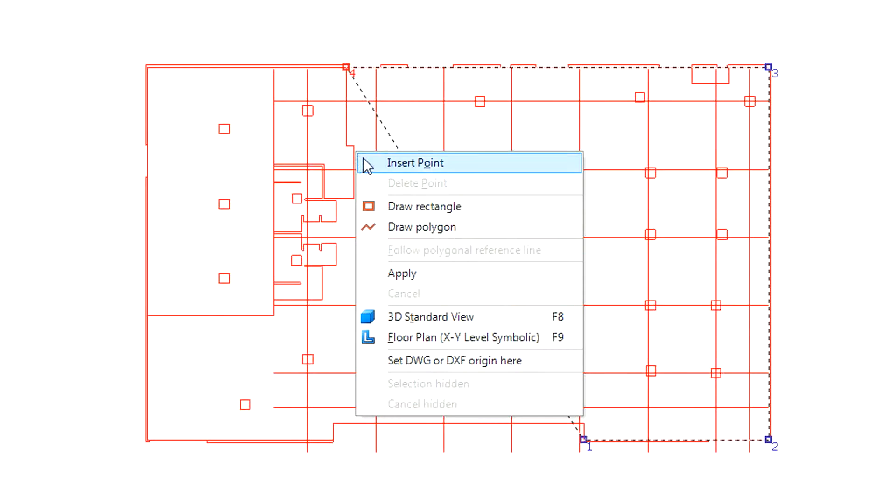
pyautogui.click(366, 164)
pyautogui.moveTo(355, 147); pyautogui.dragTo(348, 147)
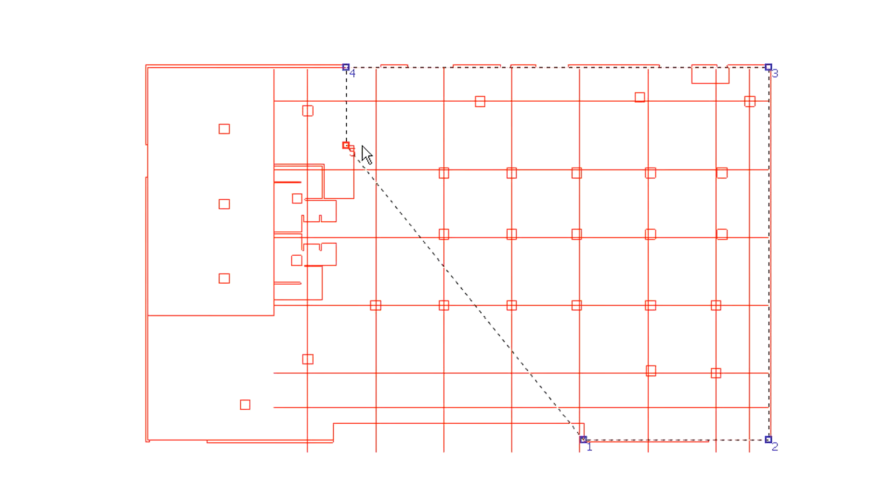
pyautogui.rightClick(362, 146)
pyautogui.click(385, 158)
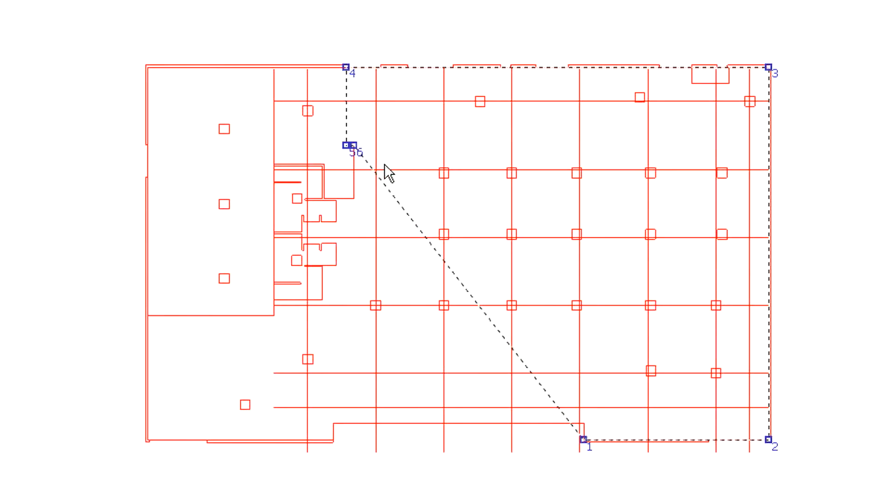
pyautogui.rightClick(354, 197)
pyautogui.click(360, 205)
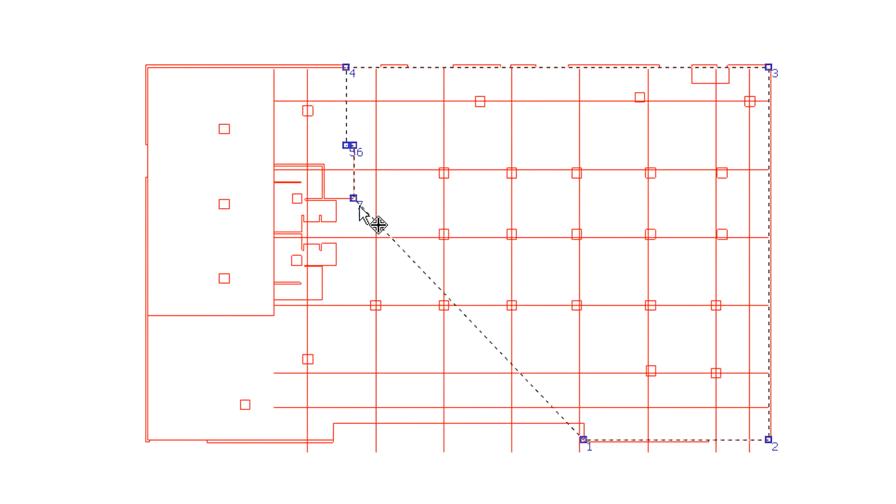
# - Insert the remaining room points 8 to 15 along the interior walls and bottom recess, aligning point 13 level with the recess wall
pyautogui.rightClick(336, 219)
pyautogui.click(374, 228)
pyautogui.moveTo(337, 209); pyautogui.dragTo(337, 208)
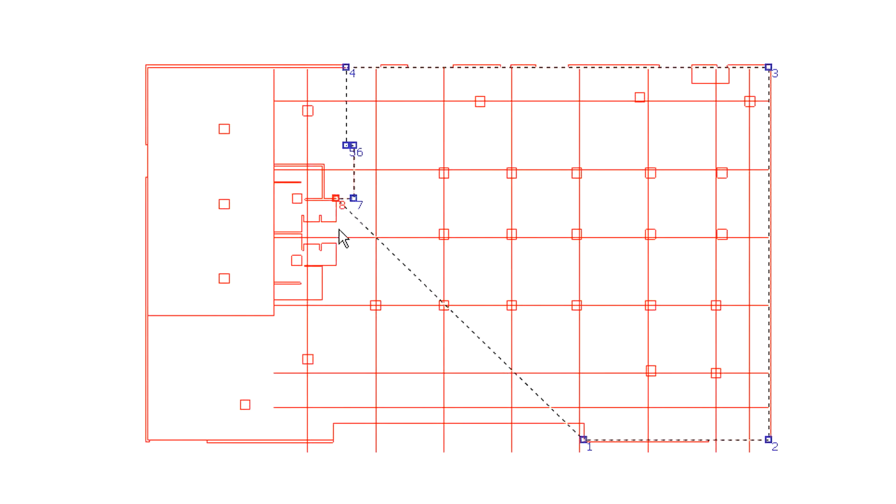
pyautogui.rightClick(335, 263)
pyautogui.click(343, 272)
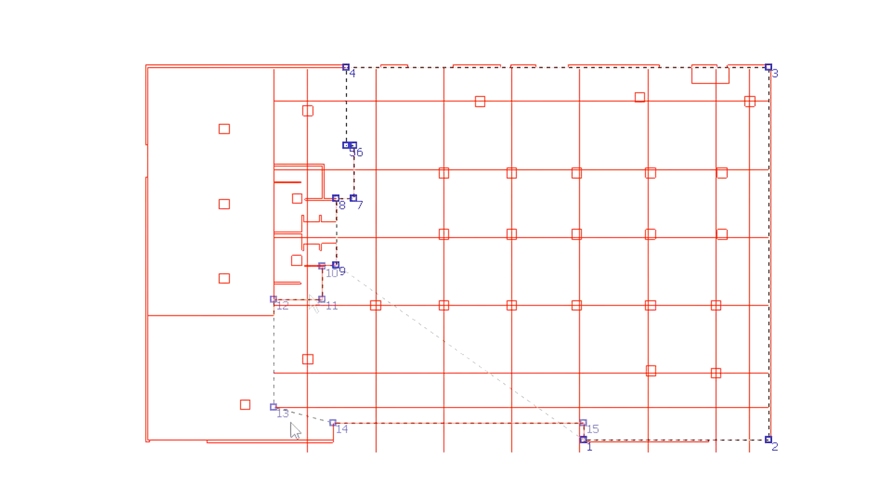
pyautogui.moveTo(274, 407); pyautogui.dragTo(270, 425)
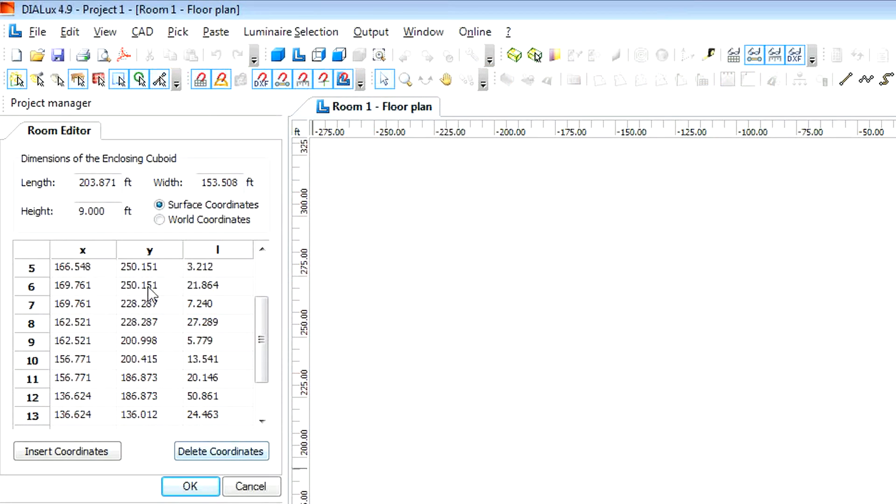
# - Set the room height to 20 ft and apply the edited room geometry
pyautogui.moveTo(108, 215); pyautogui.dragTo(35, 222)
pyautogui.write('20')
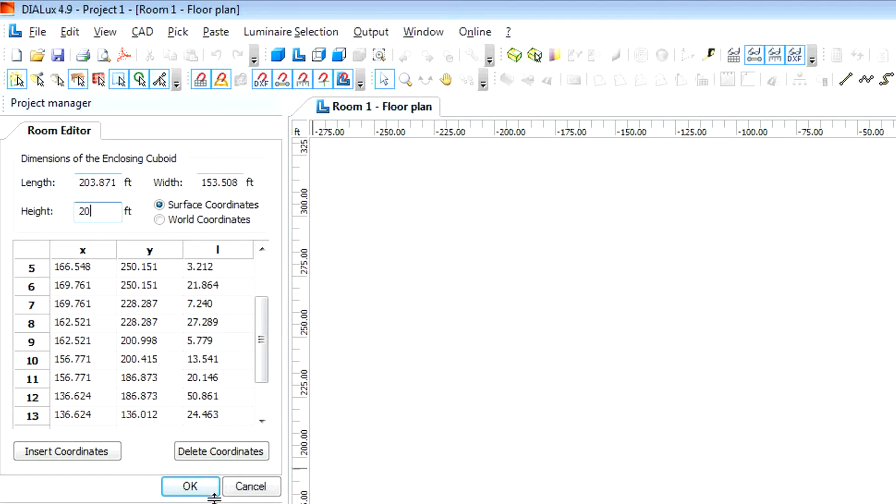
pyautogui.click(191, 486)
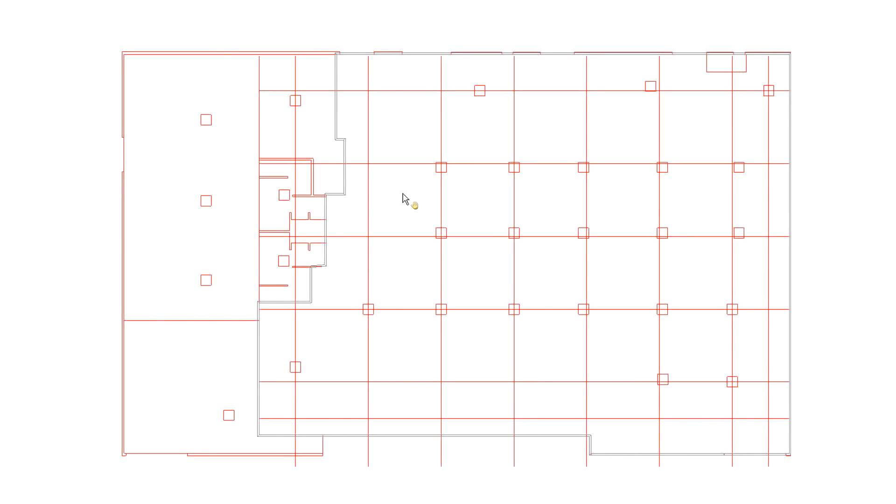
# - Insert an individual CIRALIGHT INC. skylight fixture on the leftmost skylight square in the room's top row
pyautogui.rightClick(404, 198)
pyautogui.moveTo(408, 202)
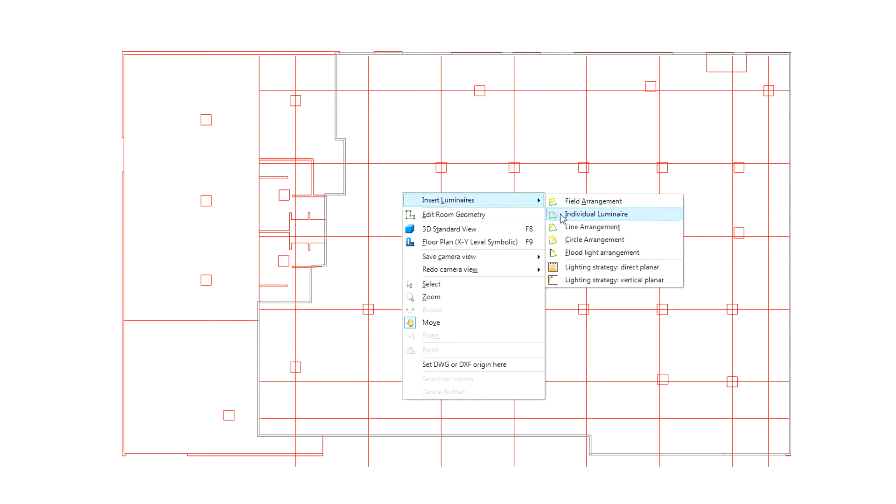
pyautogui.click(596, 214)
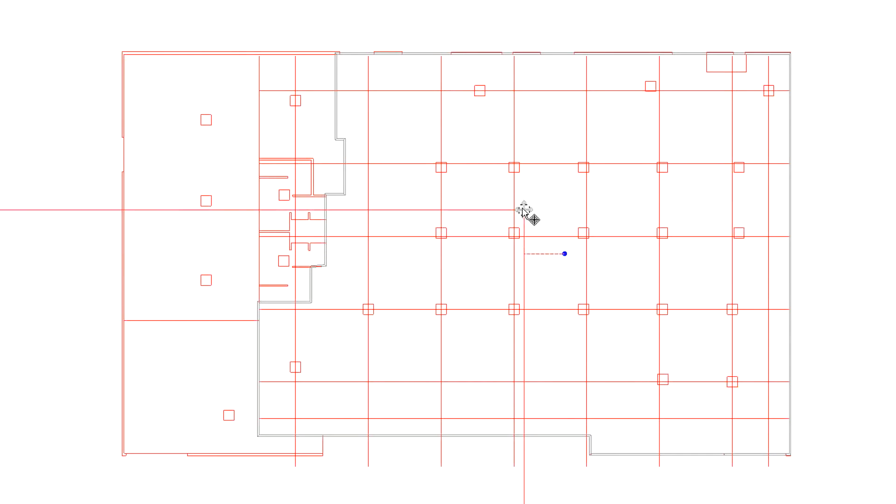
pyautogui.click(479, 90)
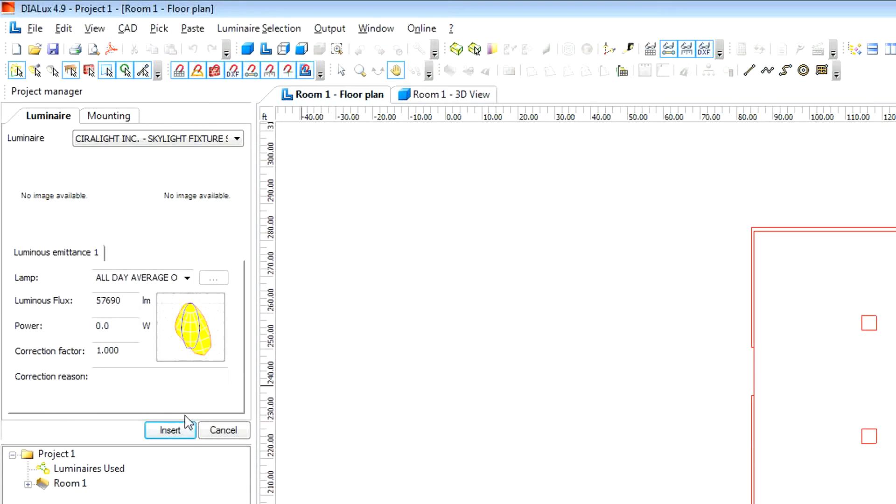
pyautogui.click(171, 430)
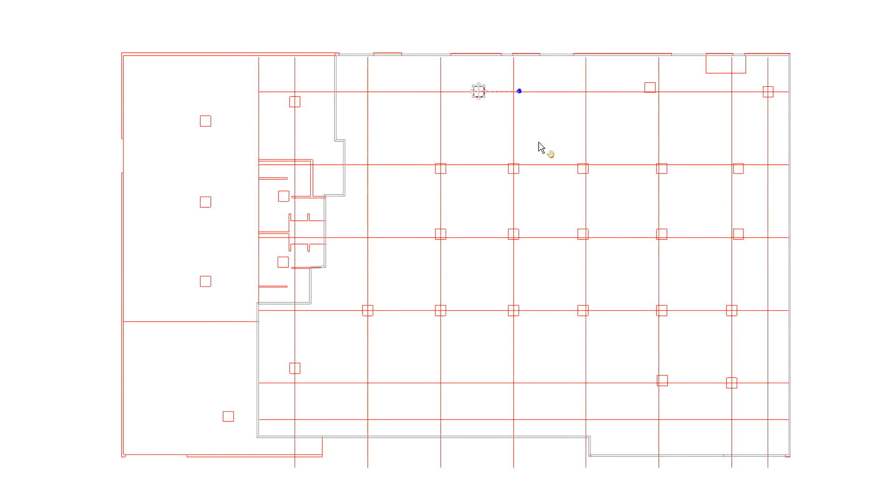
# - Insert an individual CIRALIGHT INC. skylight fixture on the middle skylight square in the room's top row
pyautogui.rightClick(541, 148)
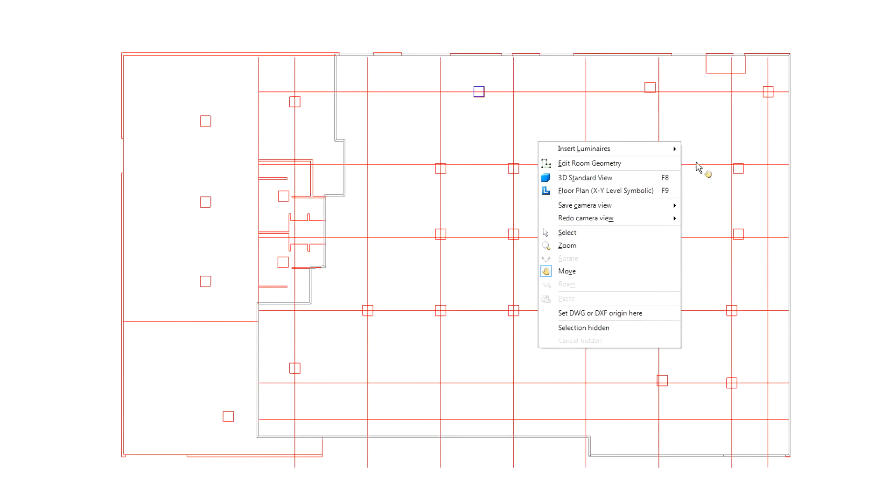
pyautogui.moveTo(667, 157)
pyautogui.click(704, 163)
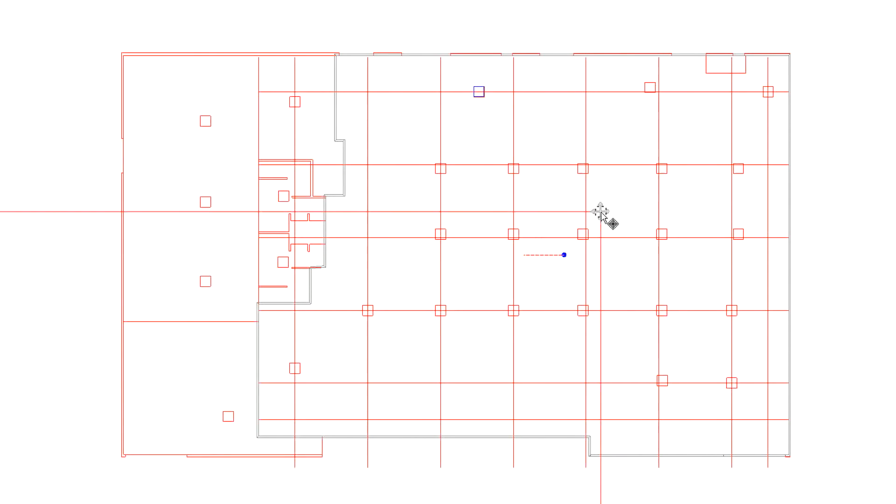
pyautogui.click(650, 88)
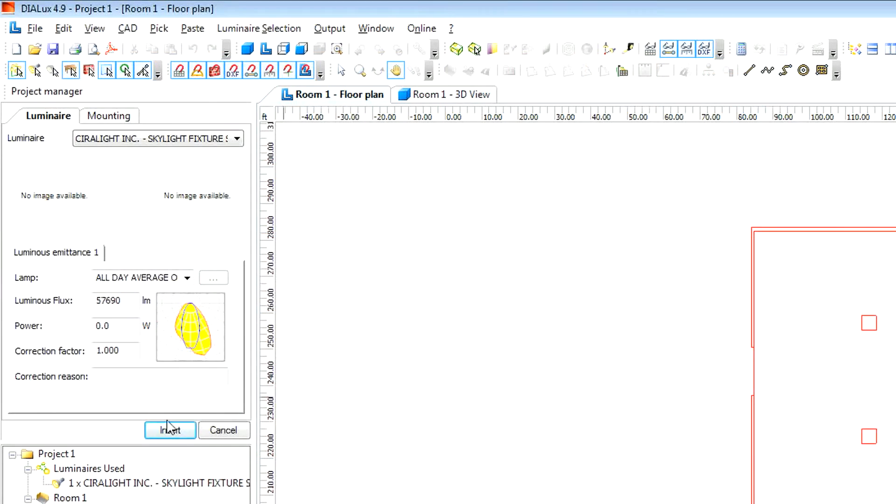
pyautogui.click(170, 429)
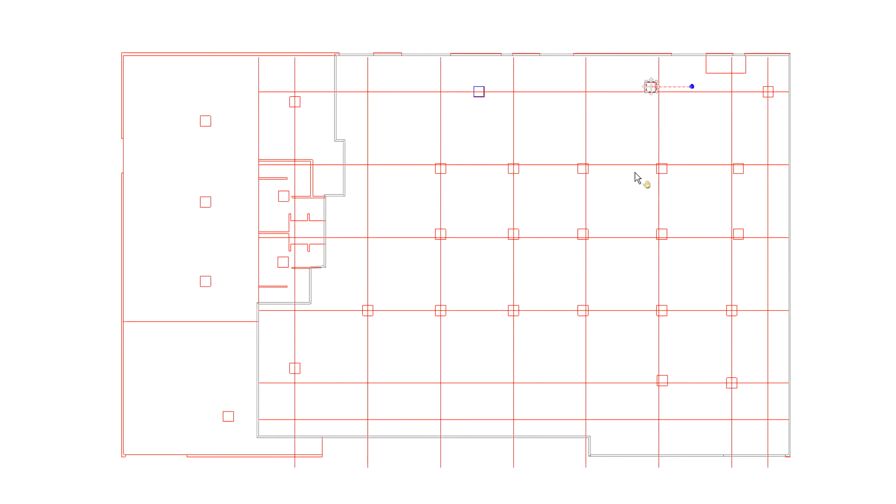
# - Paste copies of the skylight fixture onto the top row's rightmost square and the five squares of the second row
pyautogui.hotkey('ctrl', 'v')
pyautogui.moveTo(667, 85); pyautogui.dragTo(770, 93)
pyautogui.hotkey('ctrl', 'v')
pyautogui.moveTo(660, 80); pyautogui.dragTo(662, 168)
pyautogui.hotkey('ctrl', 'v')
pyautogui.moveTo(659, 78); pyautogui.dragTo(738, 169)
pyautogui.moveTo(738, 169); pyautogui.dragTo(739, 168)
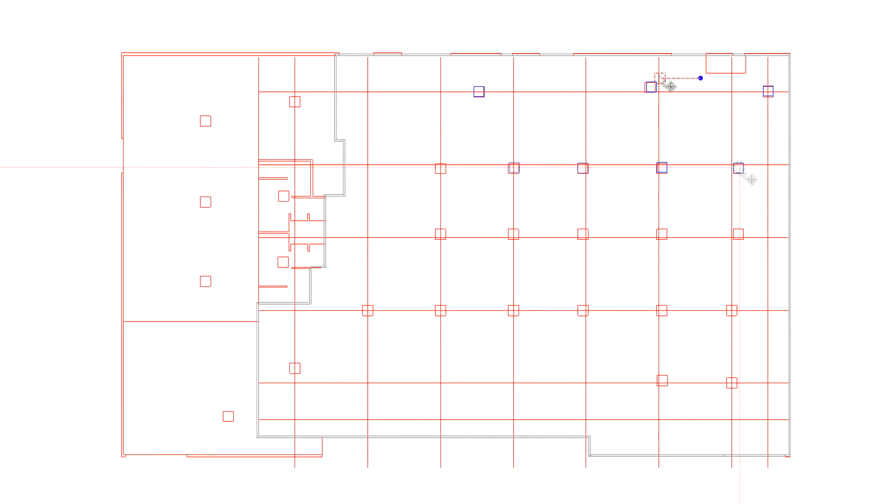
pyautogui.moveTo(659, 75); pyautogui.dragTo(441, 168)
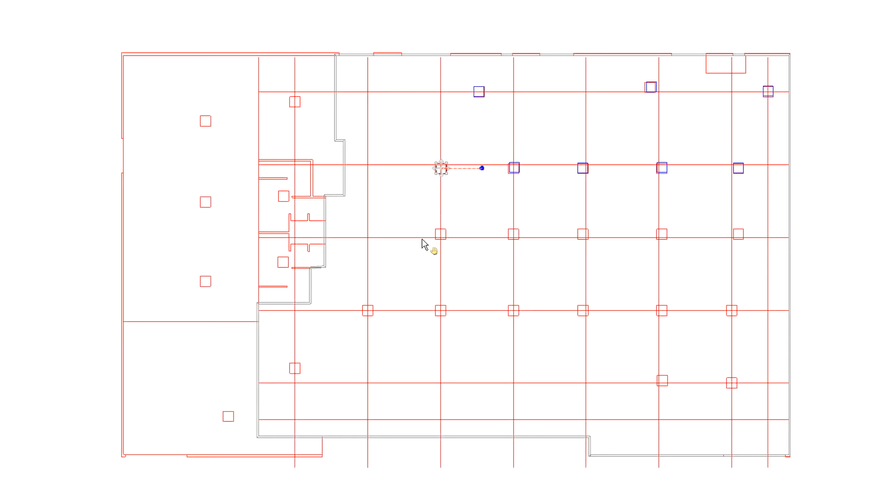
# - Place a line arrangement of luminaires along the third row and shorten both ends to the outermost skylight squares
pyautogui.rightClick(486, 218)
pyautogui.moveTo(525, 224)
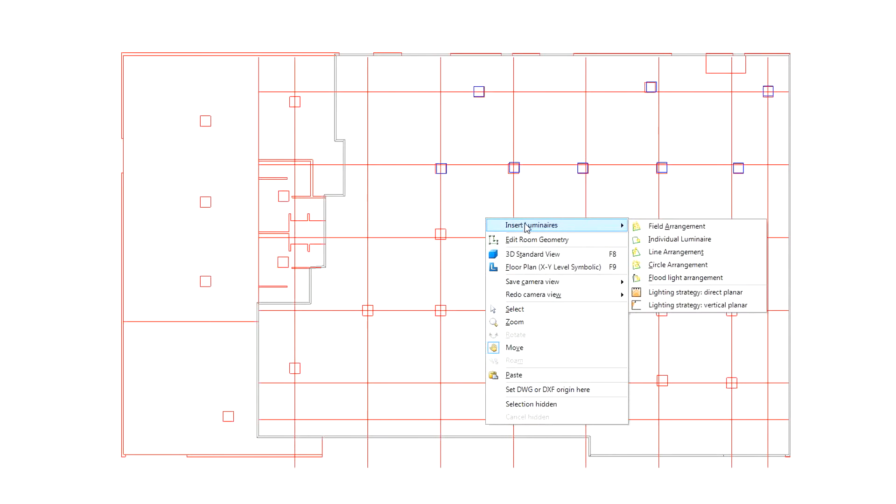
pyautogui.click(676, 252)
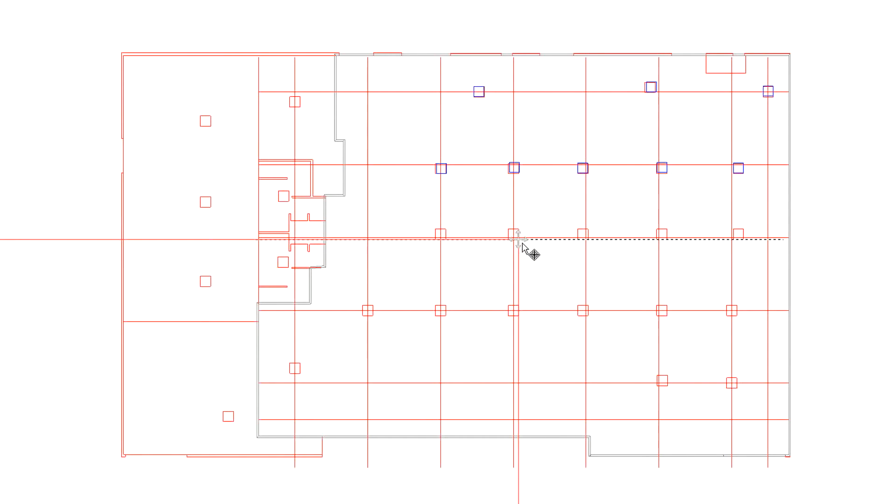
pyautogui.click(523, 238)
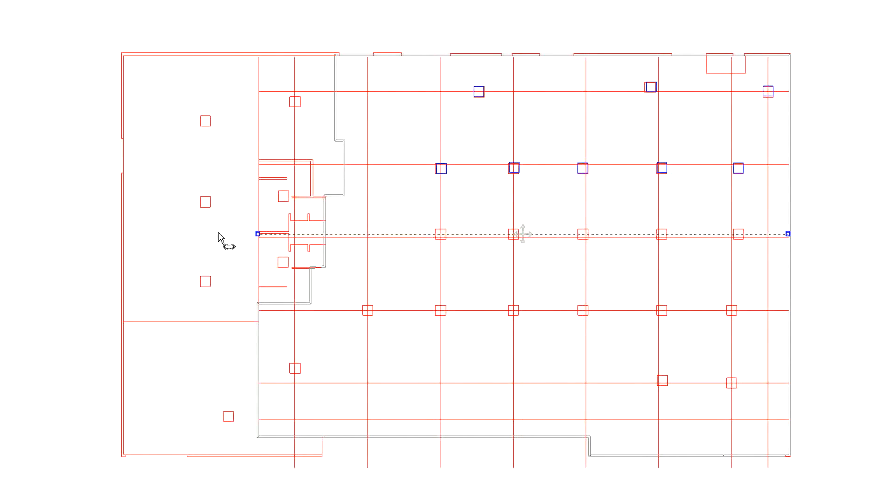
pyautogui.moveTo(258, 234); pyautogui.dragTo(437, 235)
pyautogui.moveTo(787, 234); pyautogui.dragTo(745, 233)
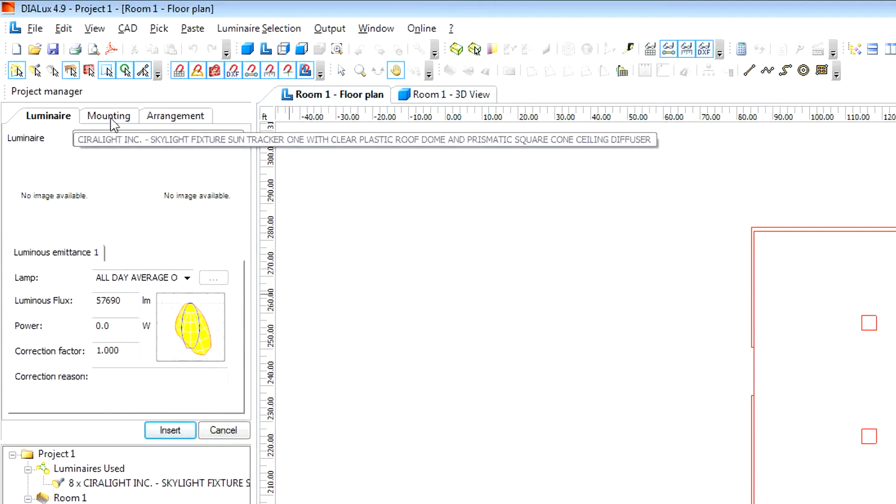
# - Insert the line with a quantity of 5 luminaires and extend both ends to align the fixtures with the third-row squares
pyautogui.click(110, 117)
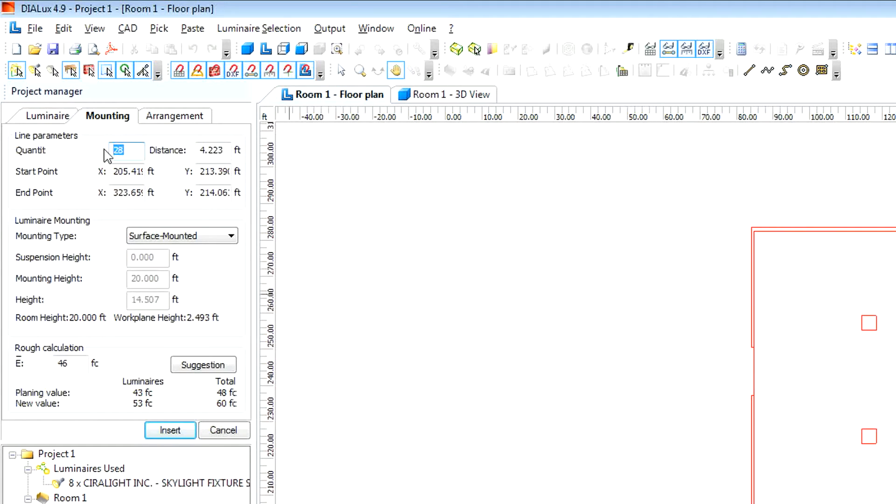
pyautogui.write('5')
pyautogui.click(169, 434)
pyautogui.click(170, 431)
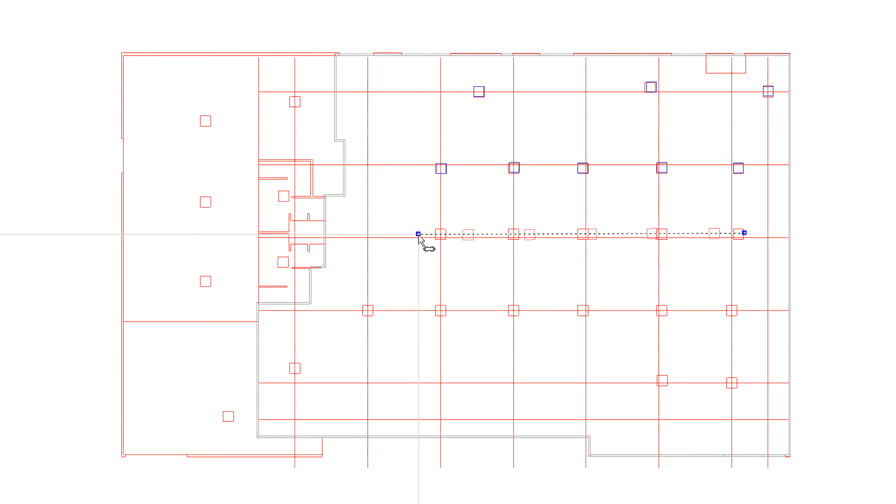
pyautogui.moveTo(427, 240); pyautogui.dragTo(403, 233)
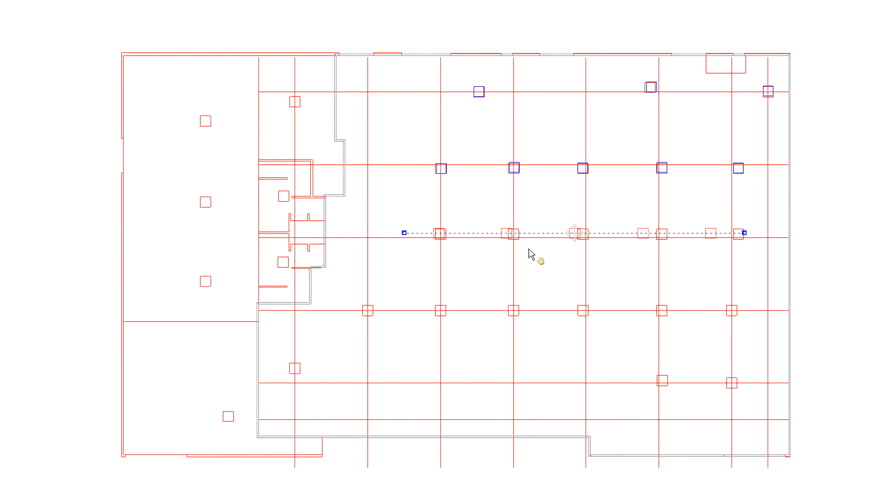
pyautogui.moveTo(745, 234); pyautogui.dragTo(774, 235)
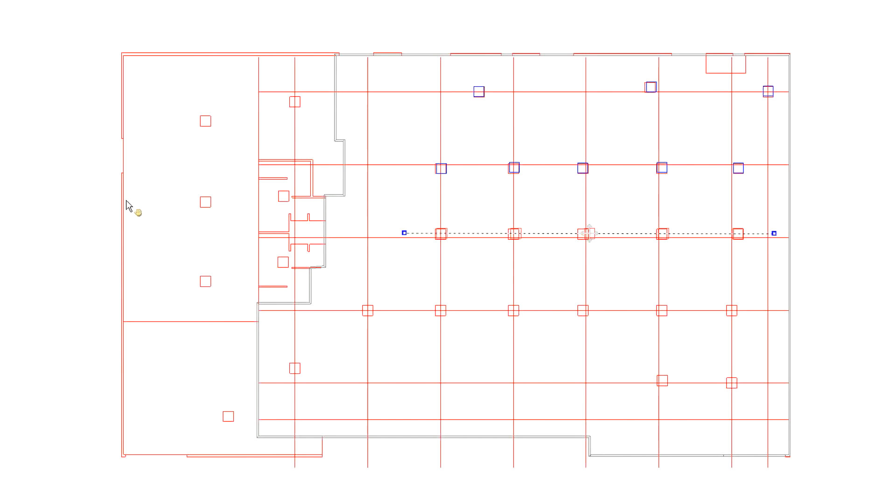
# - Insert individual skylight fixtures on the remaining squares of the room's two lower rows, including the lower-left square
pyautogui.rightClick(355, 332)
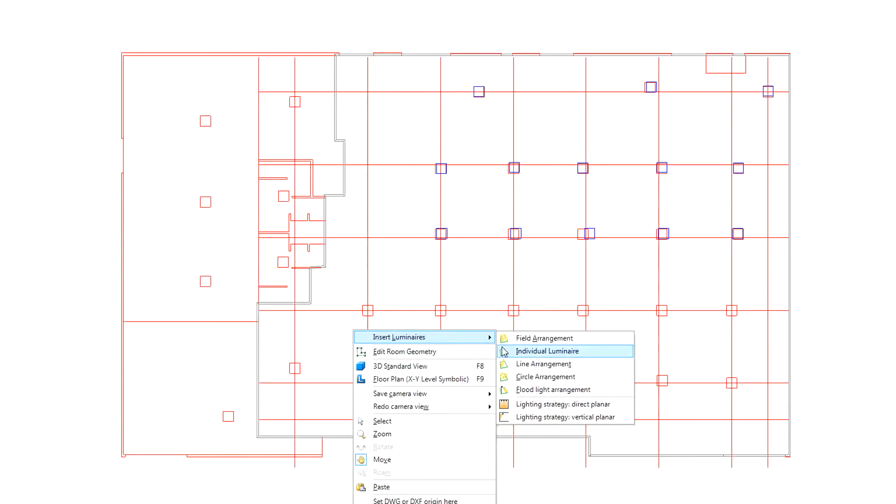
pyautogui.click(528, 352)
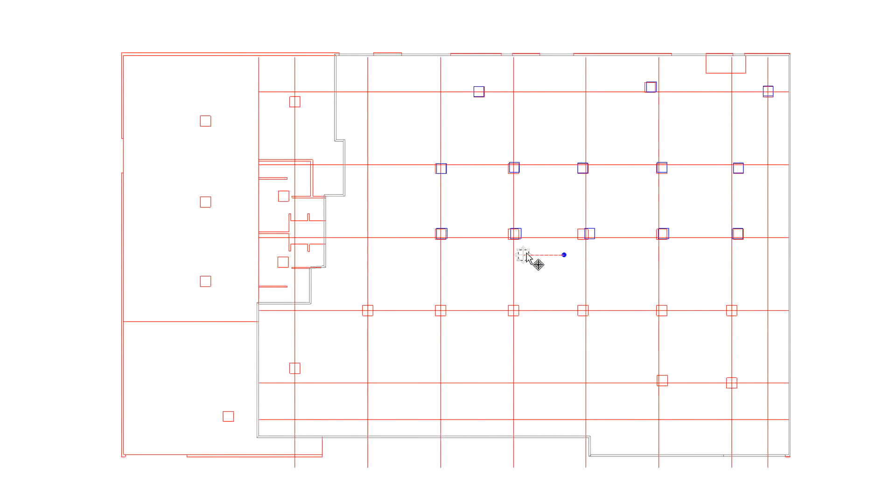
pyautogui.click(295, 369)
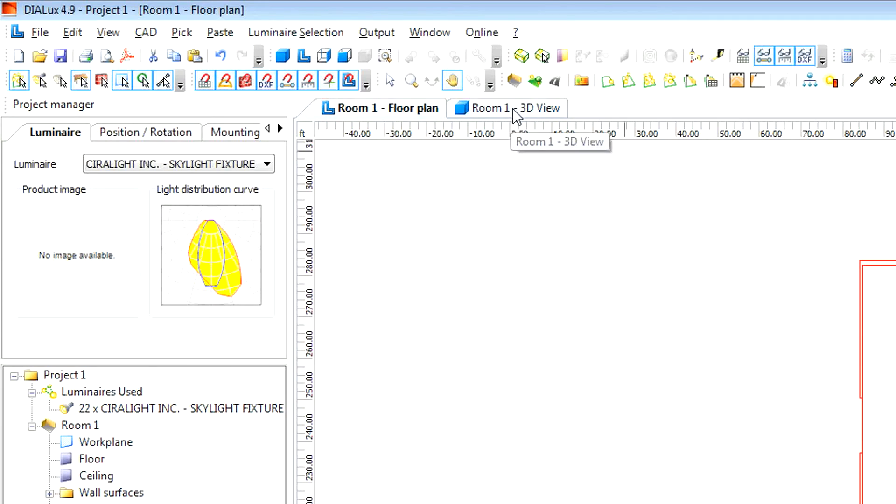
# - Examine the fixtures' mounting in the 3D view and look at the selected luminaire's position and rotation values
pyautogui.click(512, 108)
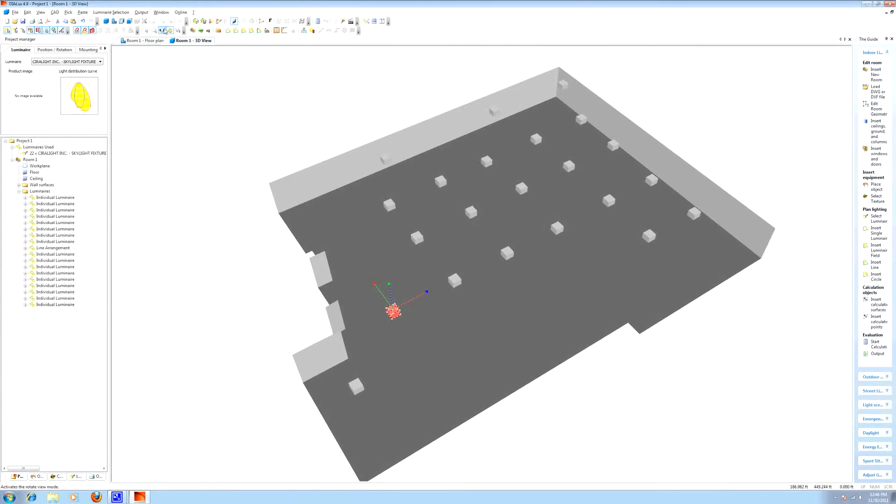
pyautogui.moveTo(448, 374)
pyautogui.mouseDown()
pyautogui.moveTo(453, 312)
pyautogui.moveTo(455, 368)
pyautogui.mouseUp()
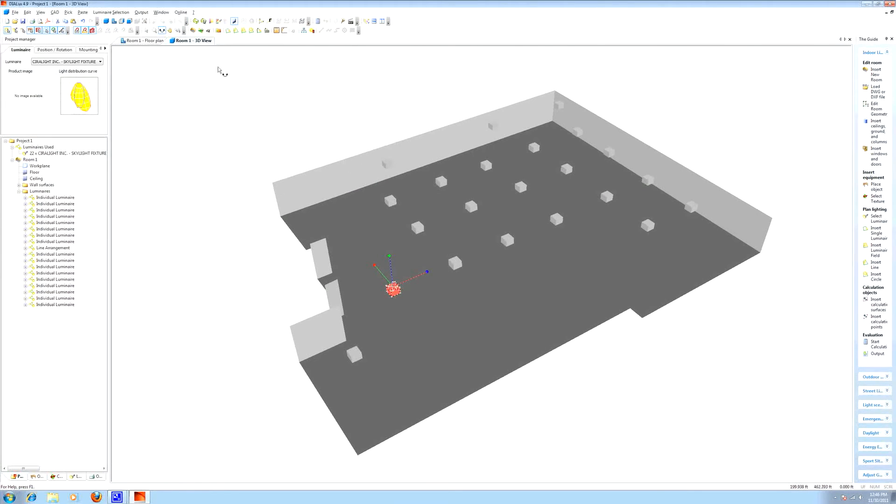
pyautogui.click(60, 50)
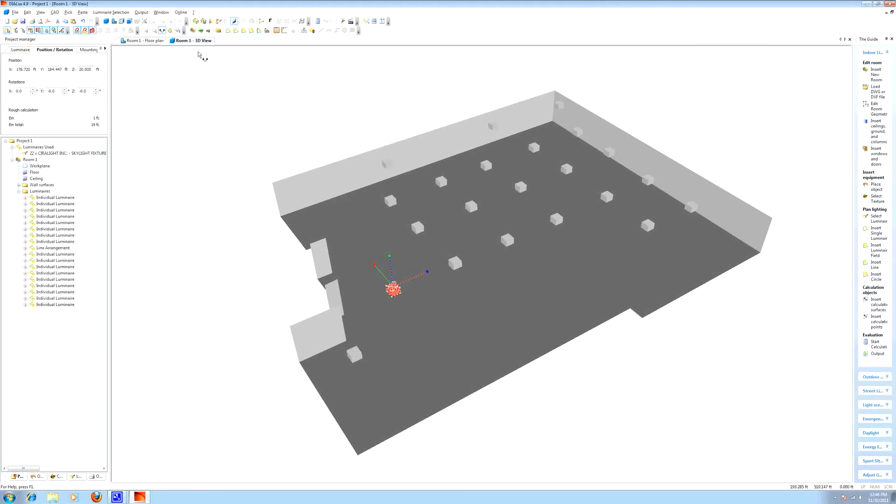
pyautogui.click(146, 31)
pyautogui.click(380, 105)
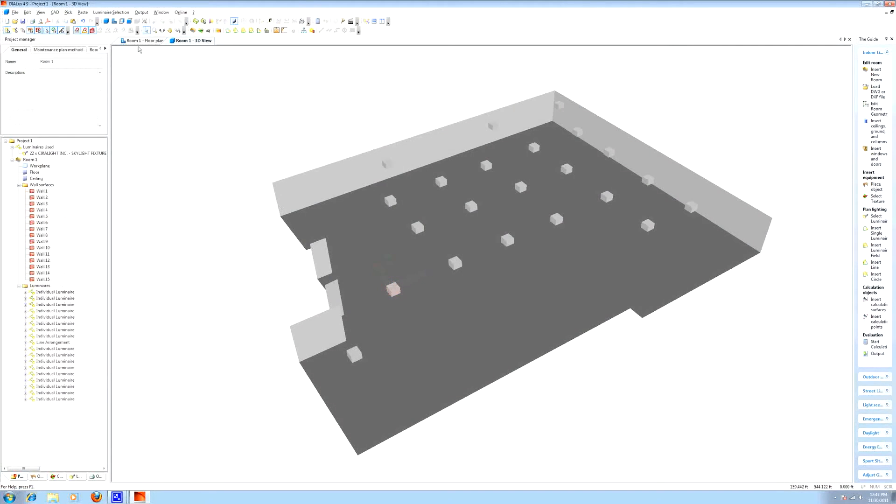
# - In the floor plan, set all luminaires' mounting type to User defined and mounting height to 21 ft, and check them in the 3D view
pyautogui.click(141, 41)
pyautogui.moveTo(474, 104); pyautogui.dragTo(713, 383)
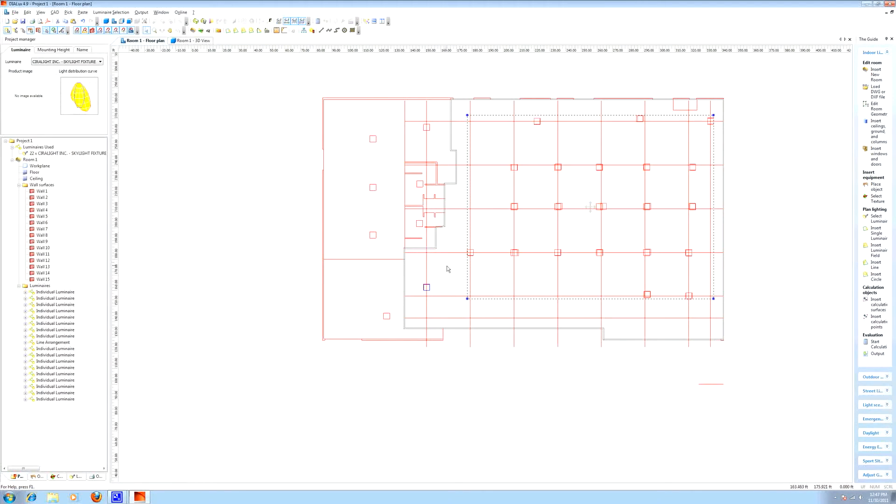
pyautogui.keyDown('ctrl'); pyautogui.click(437, 297); pyautogui.keyUp('ctrl')
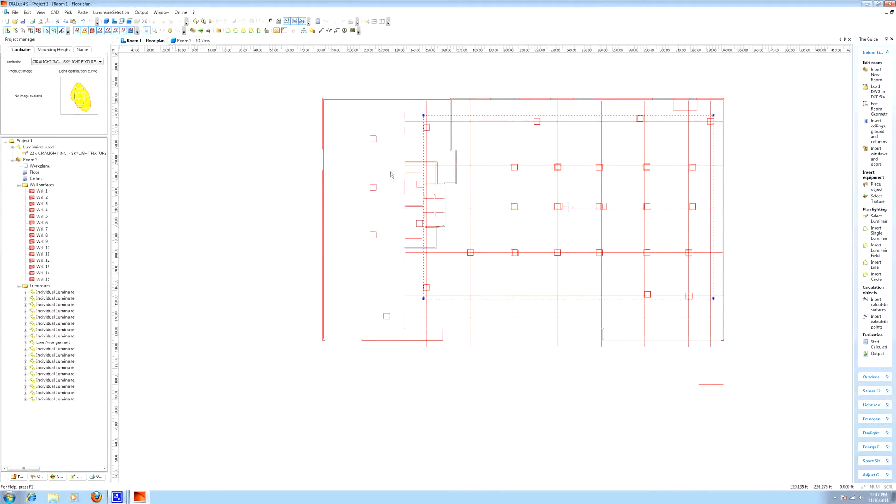
pyautogui.click(48, 50)
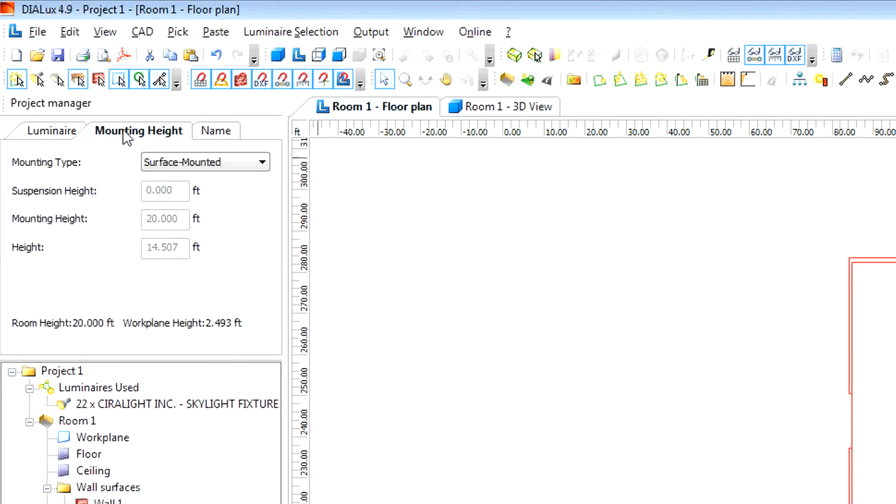
pyautogui.click(192, 163)
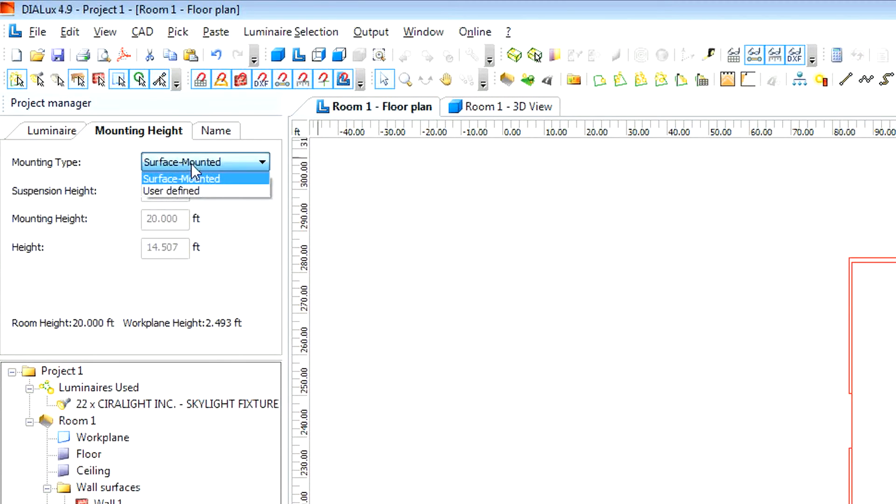
pyautogui.click(211, 190)
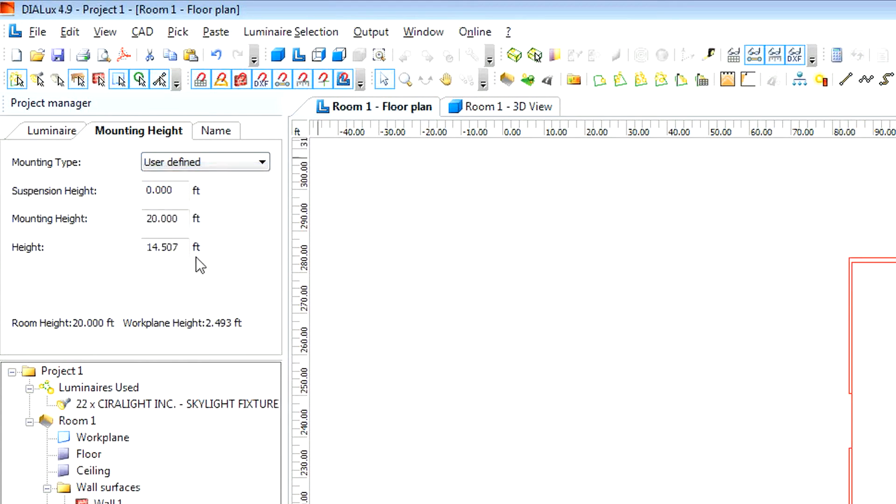
pyautogui.moveTo(184, 222); pyautogui.dragTo(159, 220)
pyautogui.write('1')
pyautogui.press('Tab')
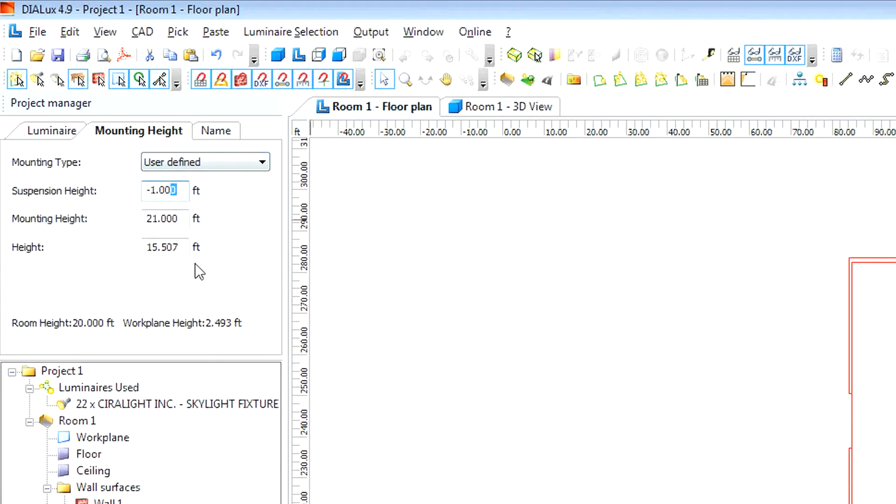
pyautogui.click(513, 111)
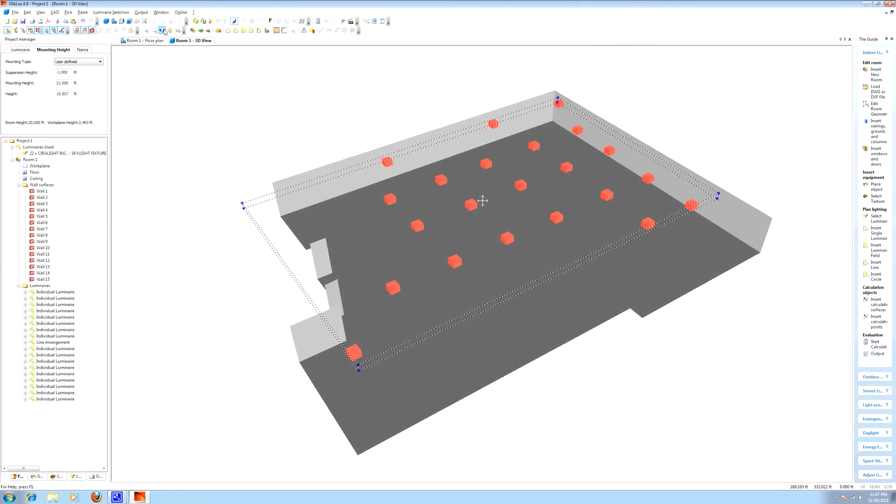
pyautogui.moveTo(343, 303); pyautogui.dragTo(477, 323)
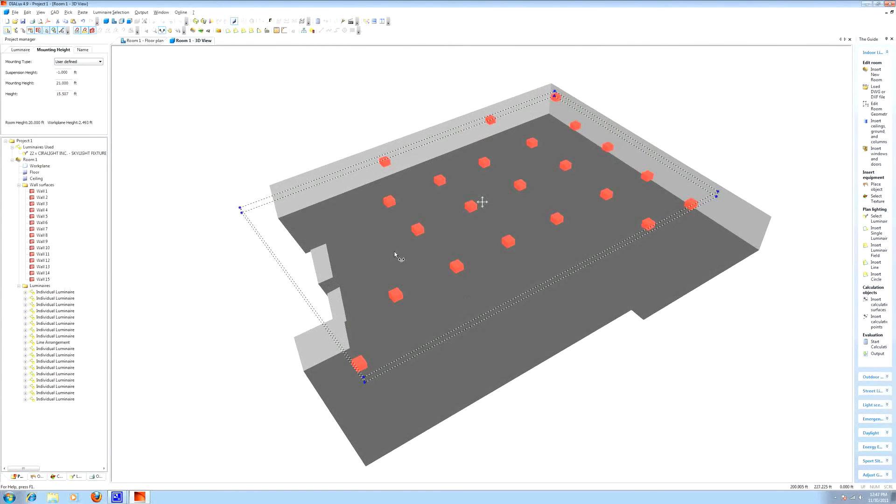
# - Collapse the room and luminaire entries in the project tree and rename the project as Honduras
pyautogui.click(21, 477)
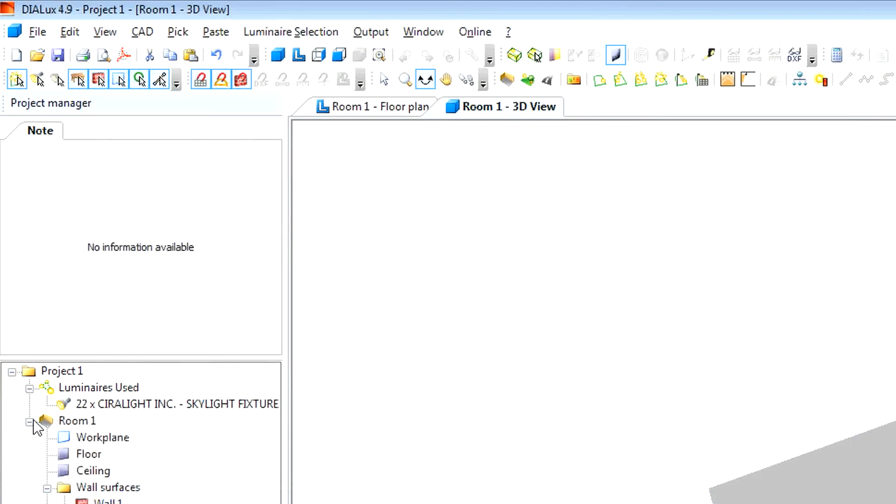
pyautogui.click(12, 159)
pyautogui.click(29, 388)
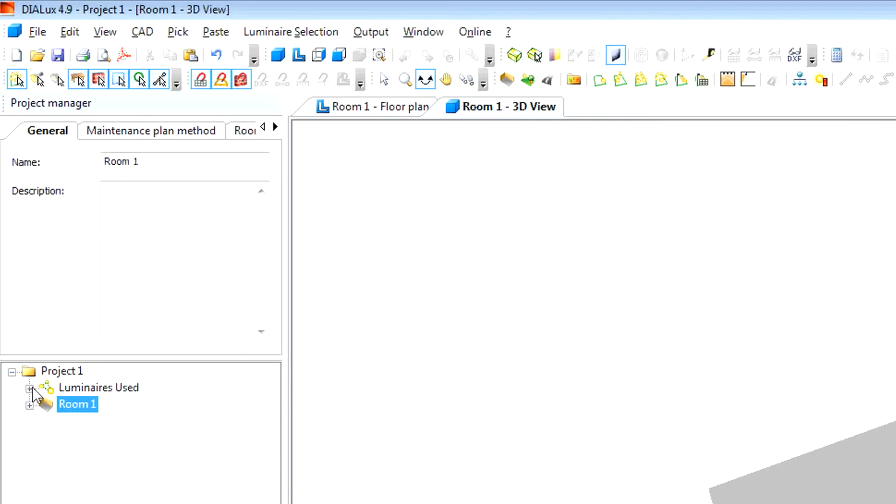
pyautogui.click(69, 371)
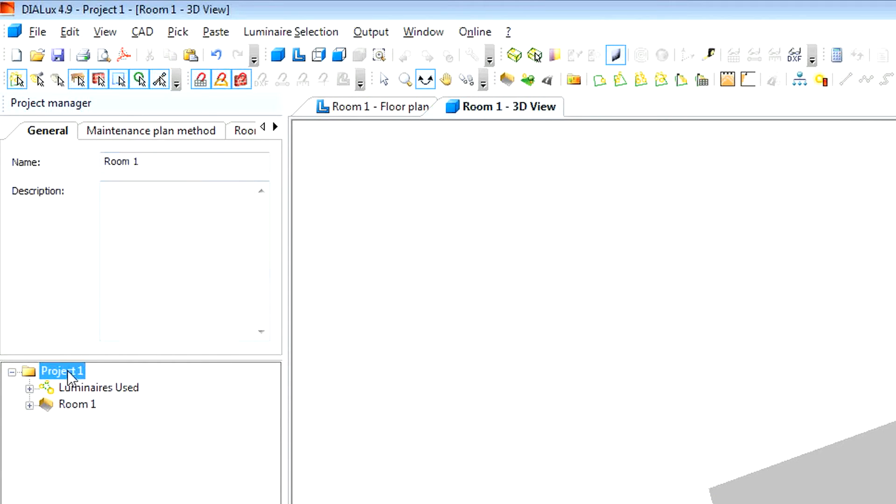
pyautogui.moveTo(162, 162); pyautogui.dragTo(93, 176)
pyautogui.write('Ho')
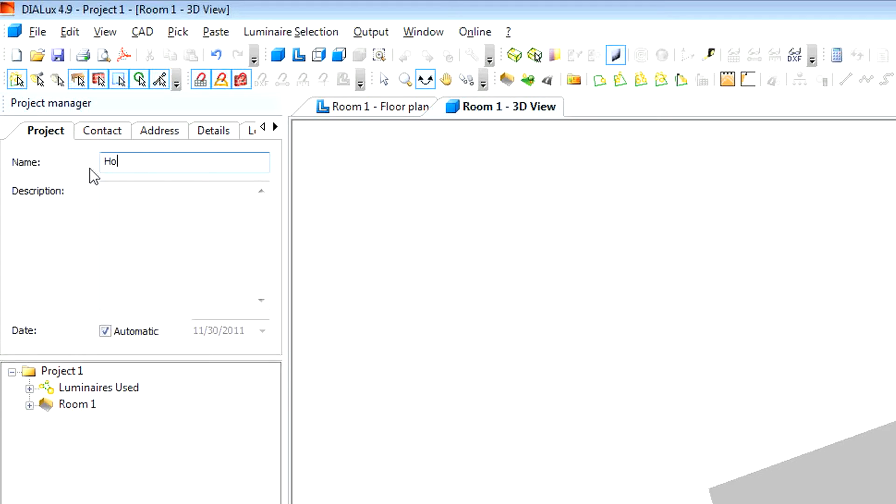
pyautogui.write('nduras')
# - Rename Room 1 as Main Space and select the project's list of used luminaires
pyautogui.click(75, 404)
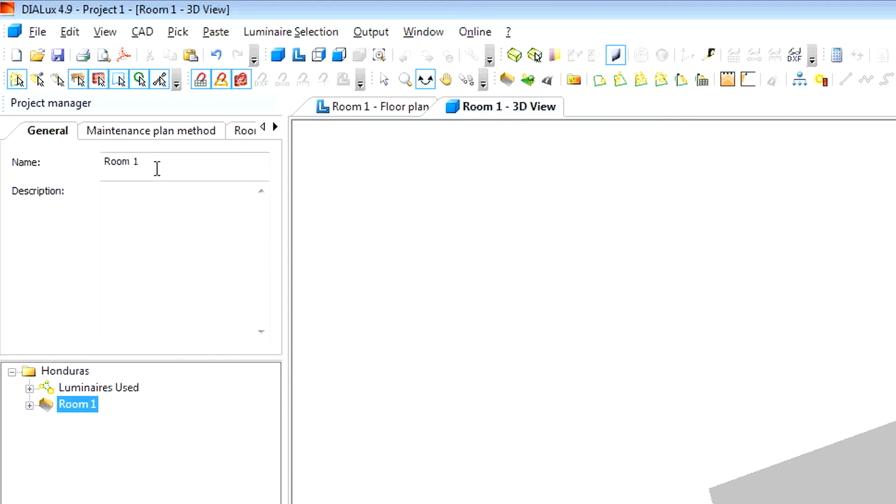
pyautogui.moveTo(140, 161); pyautogui.dragTo(95, 158)
pyautogui.write('N')
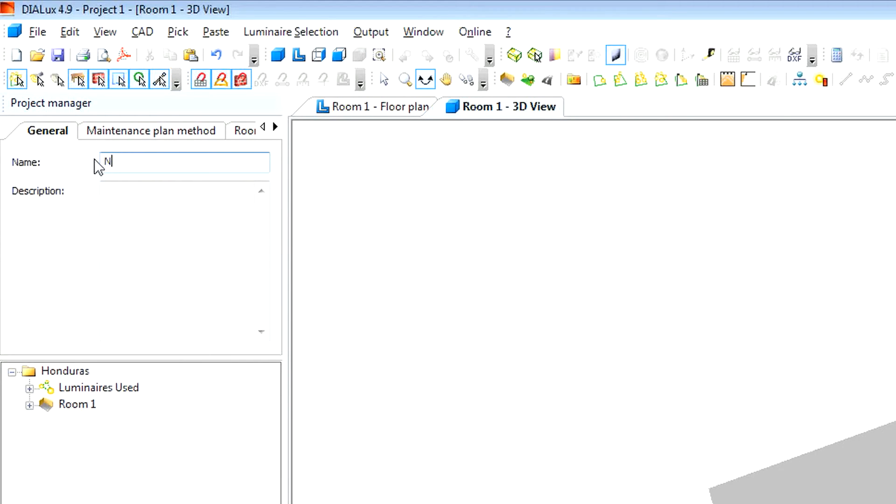
pyautogui.write('Main Space')
pyautogui.press('Return')
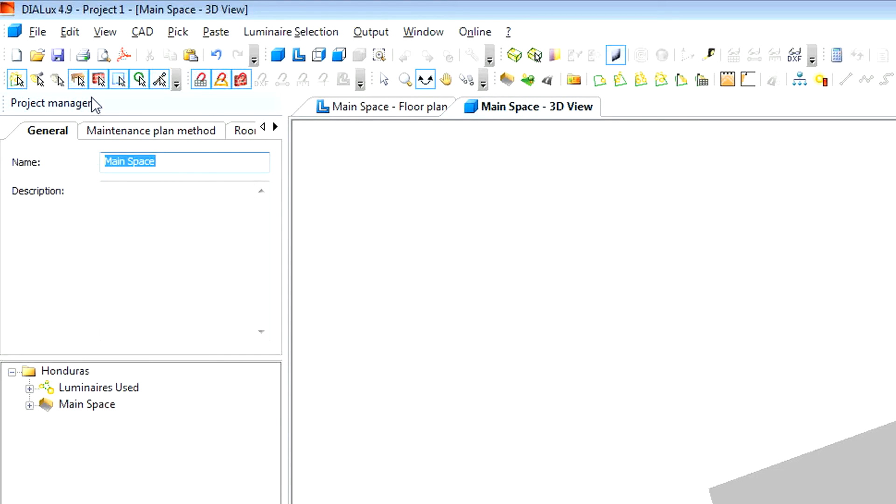
pyautogui.click(50, 386)
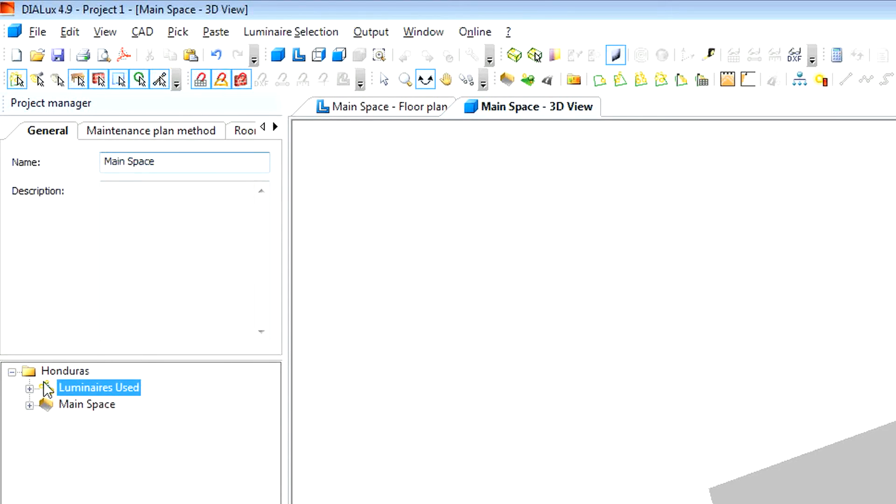
# - Enter the contact person's name in the Honduras project's contact details and set the company to ciralight
pyautogui.click(44, 373)
pyautogui.click(106, 129)
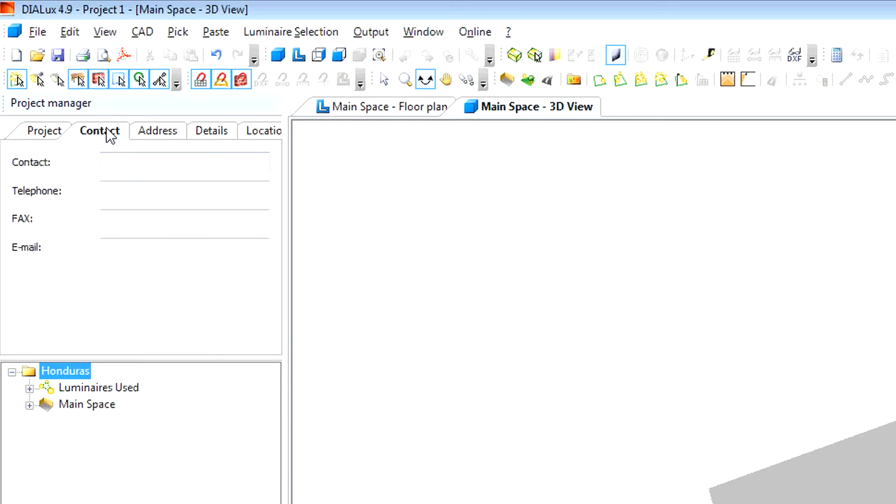
pyautogui.click(126, 164)
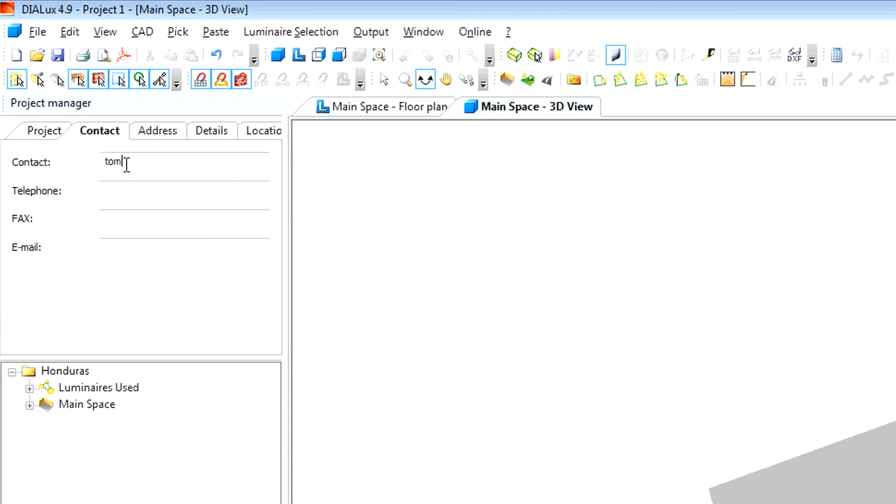
pyautogui.click(154, 133)
pyautogui.click(144, 161)
pyautogui.write('ciralight')
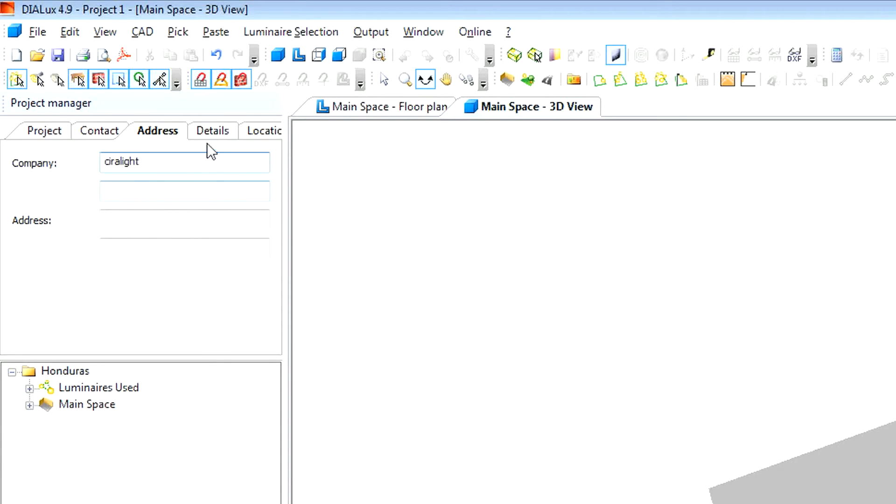
# - Set the Honduras project's geographical location to Honiara
pyautogui.click(211, 131)
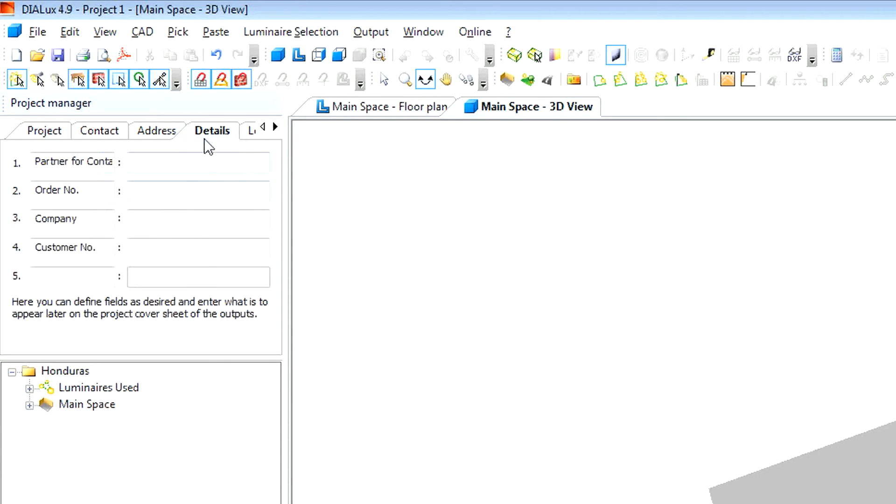
pyautogui.click(251, 132)
pyautogui.click(262, 162)
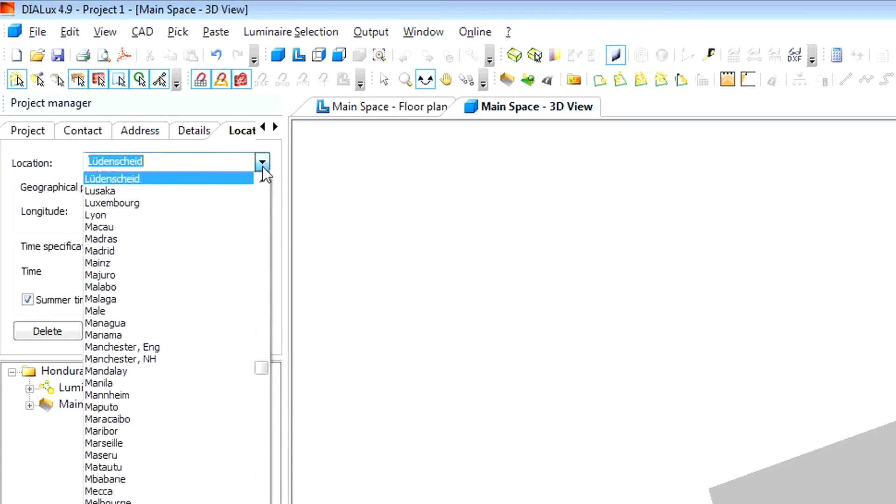
pyautogui.moveTo(259, 362); pyautogui.dragTo(271, 315)
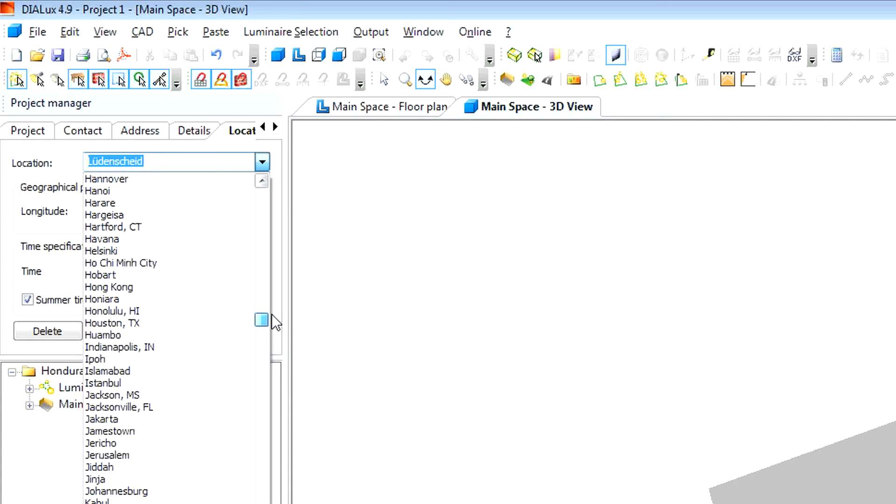
pyautogui.click(205, 300)
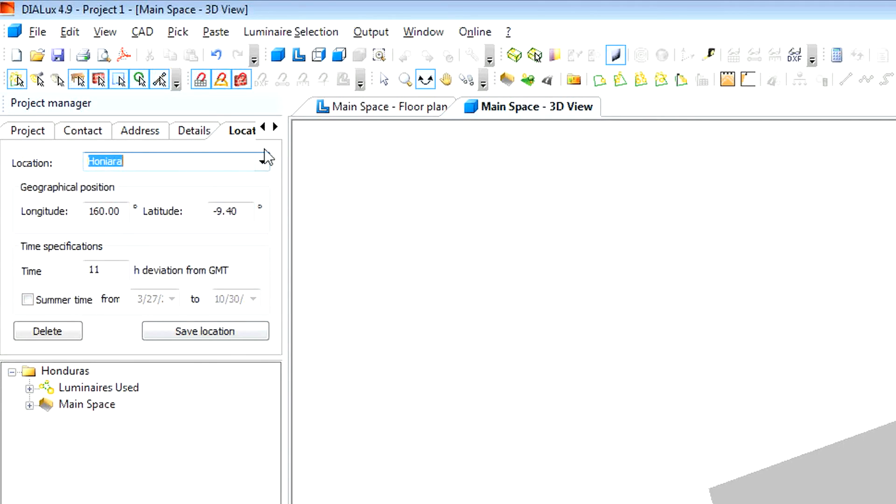
pyautogui.click(274, 127)
pyautogui.click(262, 127)
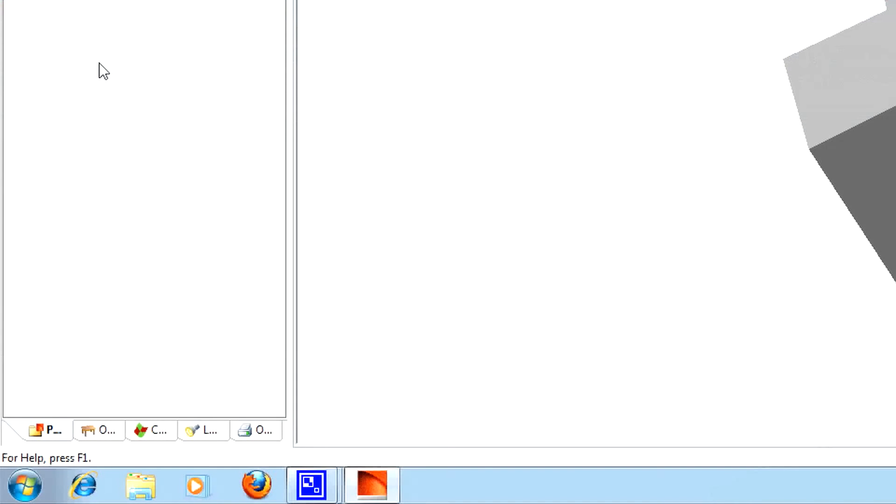
# - Include the Project Cover, Table of contents and project-level Luminaire parts list in the Honduras output
pyautogui.click(248, 432)
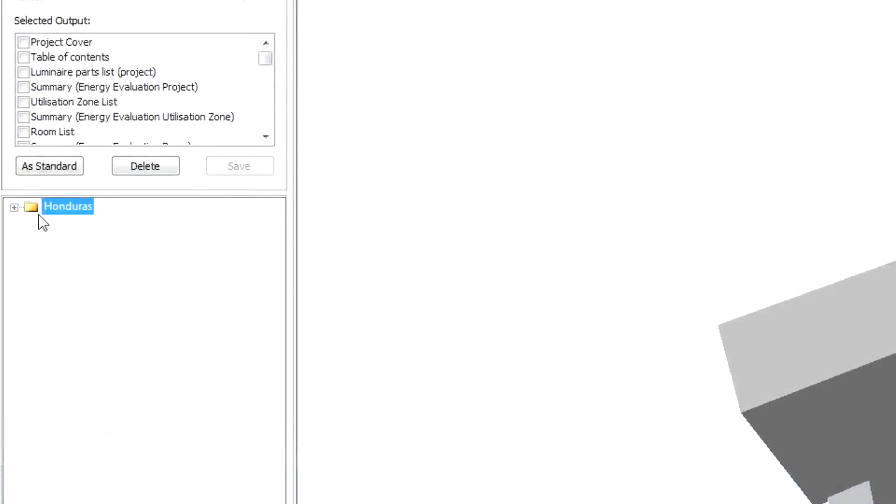
pyautogui.click(14, 208)
pyautogui.click(49, 224)
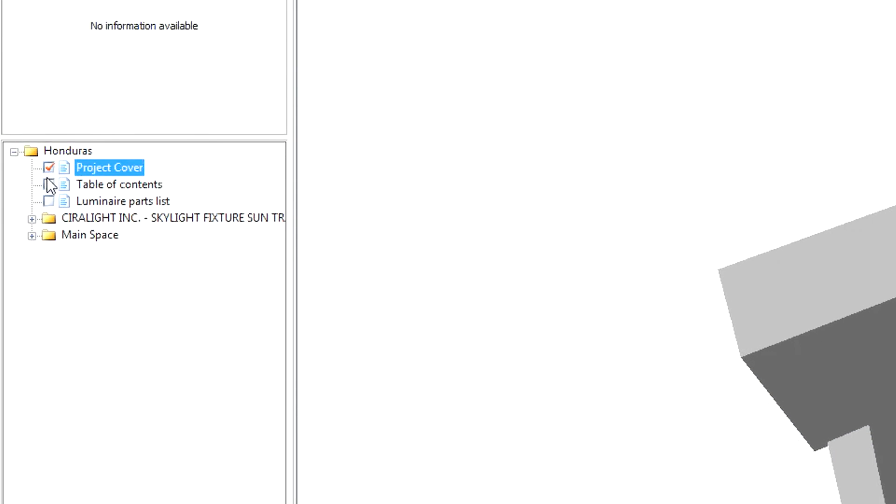
pyautogui.click(49, 185)
pyautogui.click(48, 202)
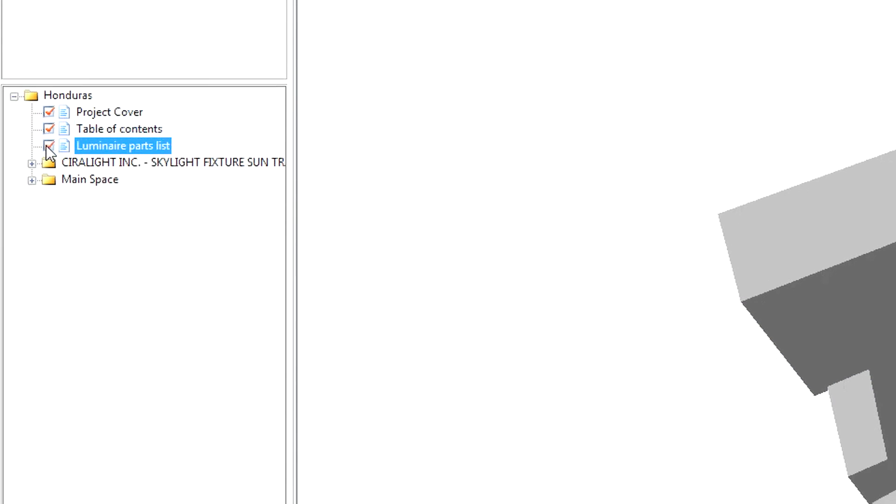
# - In the Main Space output, exclude the Luminaire parts list and include Luminaires (layout plan) and False Color Rendering
pyautogui.click(31, 181)
pyautogui.click(31, 164)
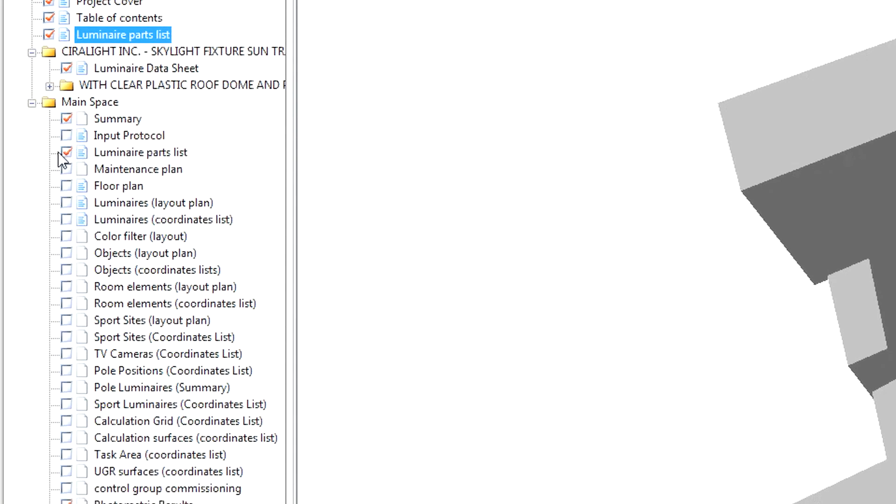
pyautogui.click(65, 154)
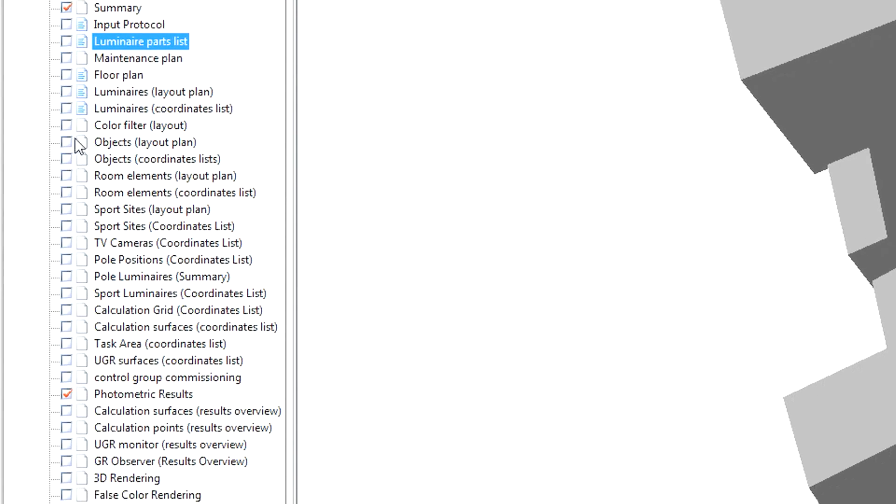
pyautogui.click(66, 93)
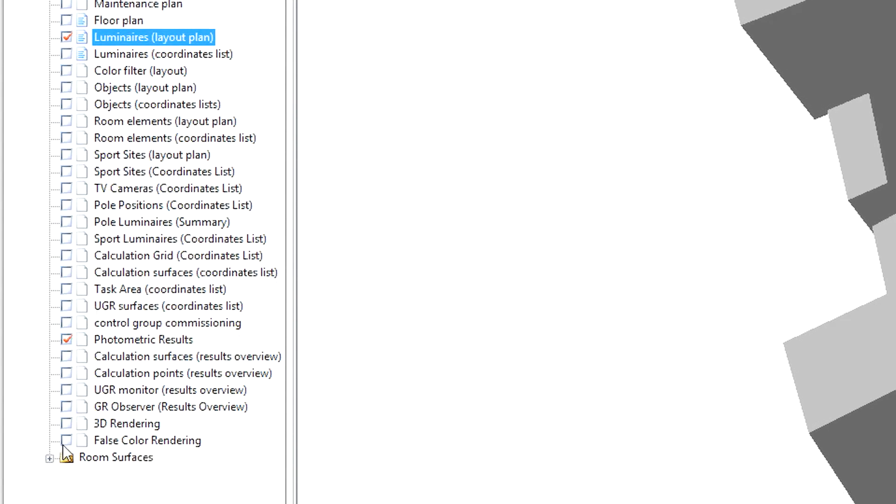
pyautogui.click(66, 441)
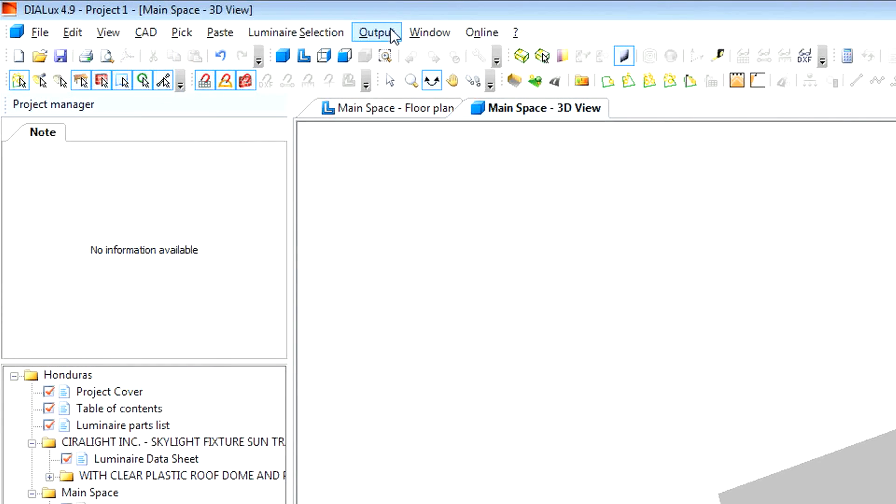
# - Calculate the Main Space scene with the Standard option, including objects and leaving luminaires out of the included geometry
pyautogui.click(391, 31)
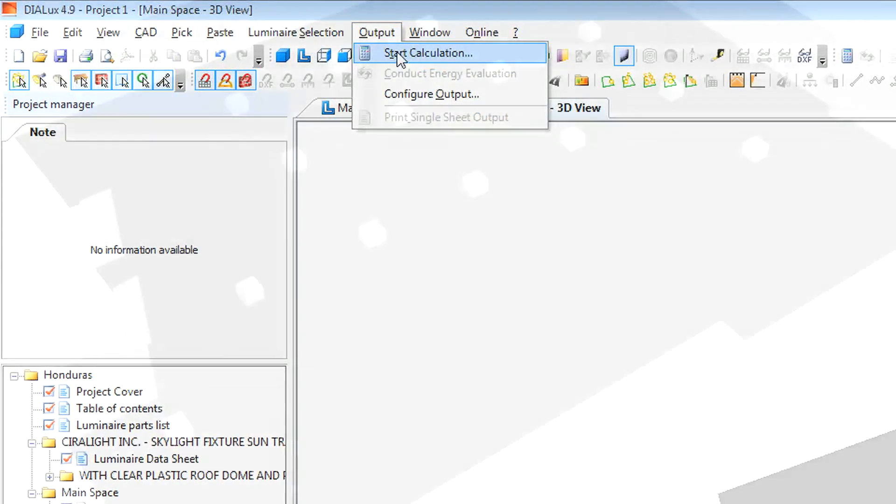
pyautogui.click(396, 53)
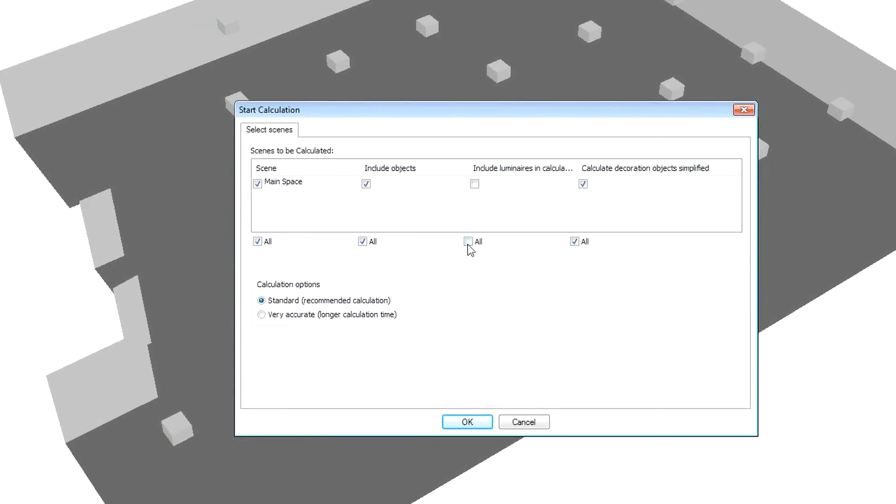
pyautogui.click(466, 421)
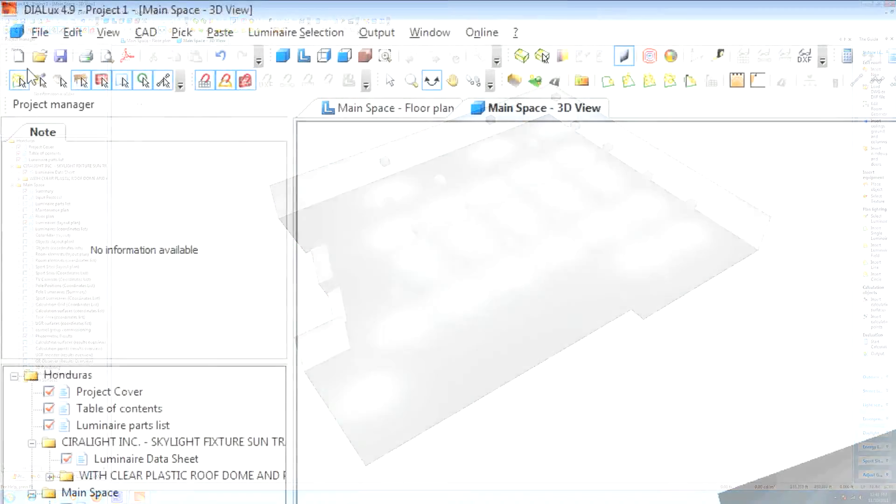
# - Export the selected output pages as a PDF named honduras dialux, saved on the desktop
pyautogui.click(17, 12)
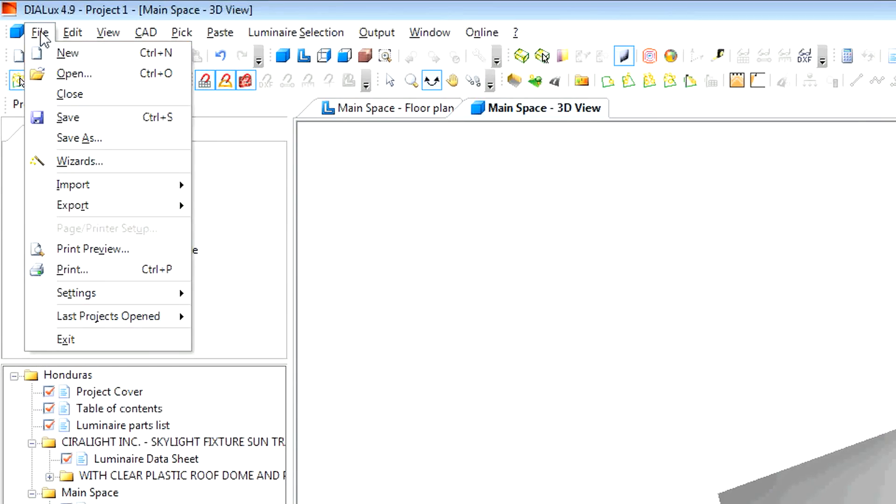
pyautogui.moveTo(109, 214)
pyautogui.click(268, 212)
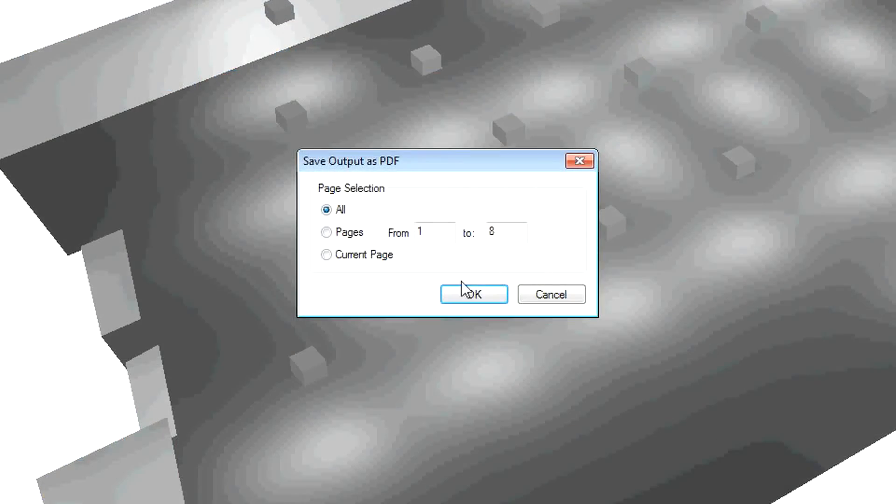
pyautogui.click(463, 300)
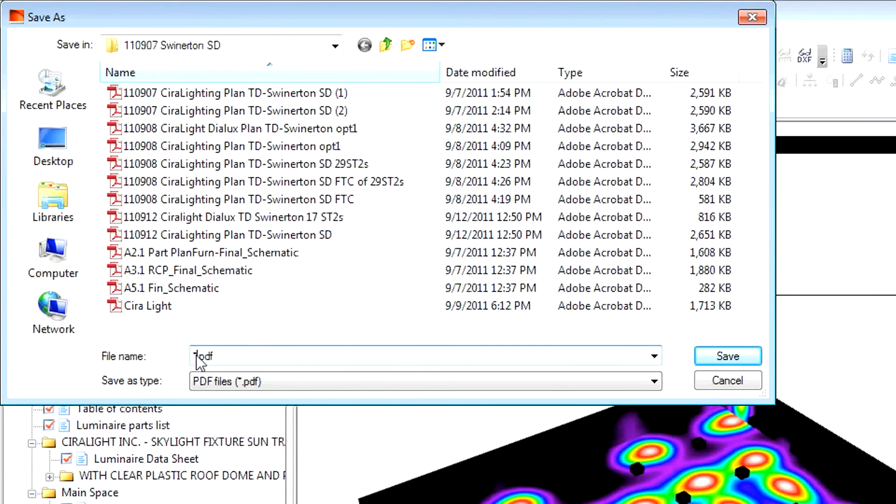
pyautogui.write('honduras dialux')
pyautogui.click(52, 140)
pyautogui.click(715, 351)
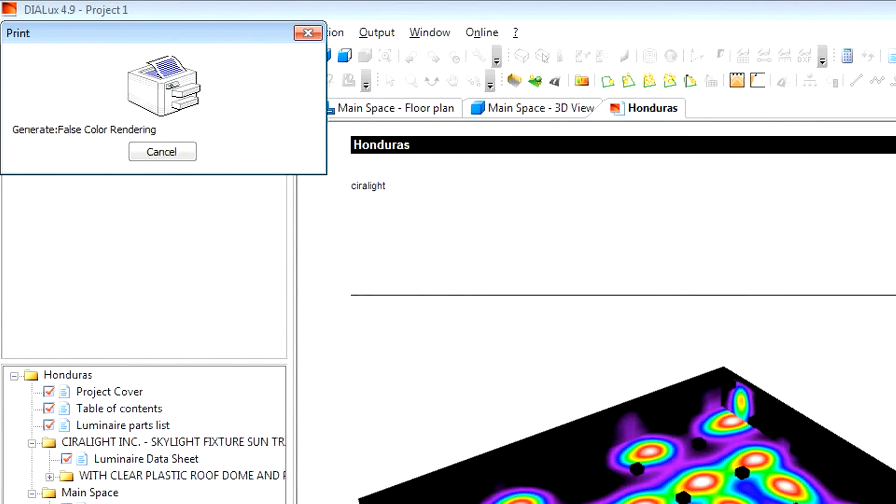
pyautogui.click(206, 148)
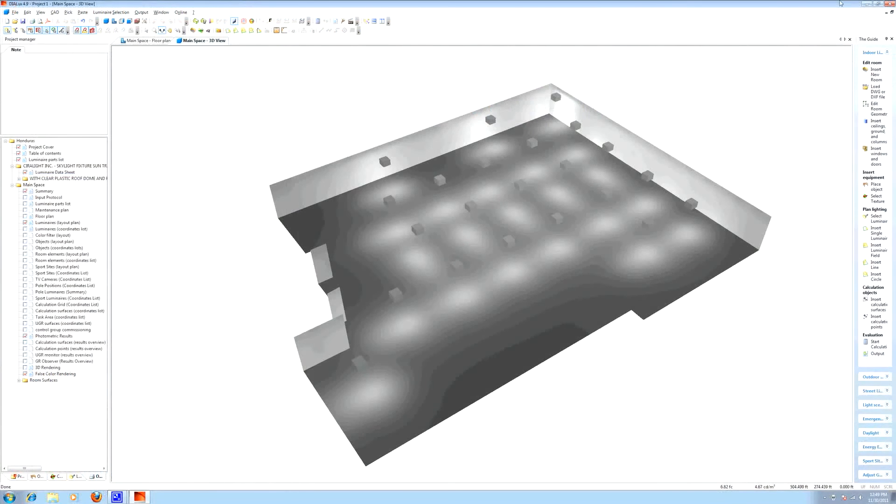
# - Open the honduras dialux PDF from the desktop and examine its summary, luminaire layout plan, photometric results and false color rendering
pyautogui.click(866, 3)
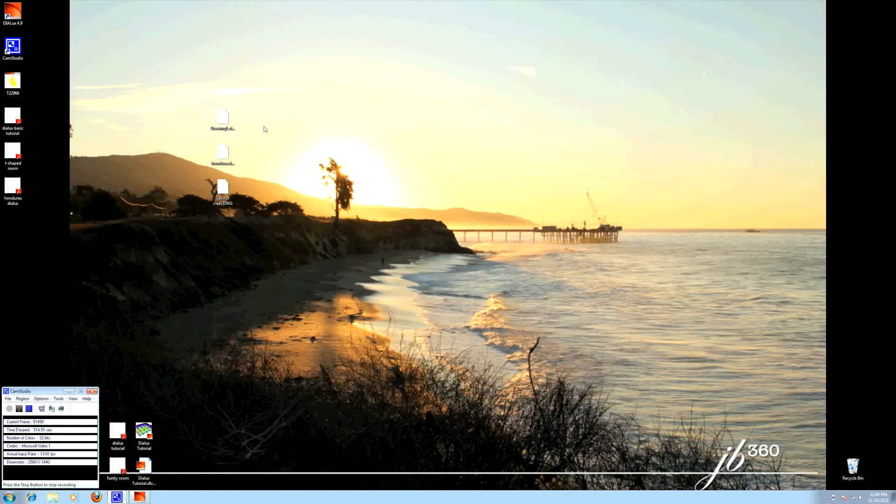
pyautogui.doubleClick(13, 192)
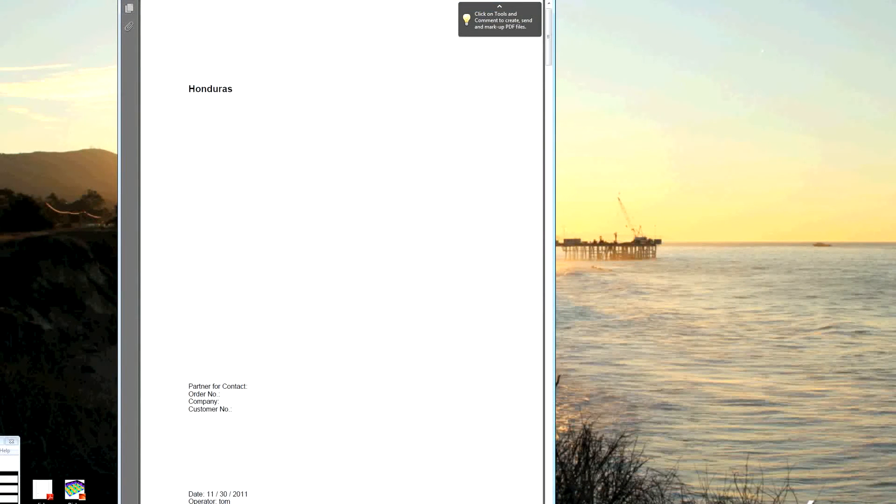
pyautogui.moveTo(549, 54); pyautogui.dragTo(546, 297)
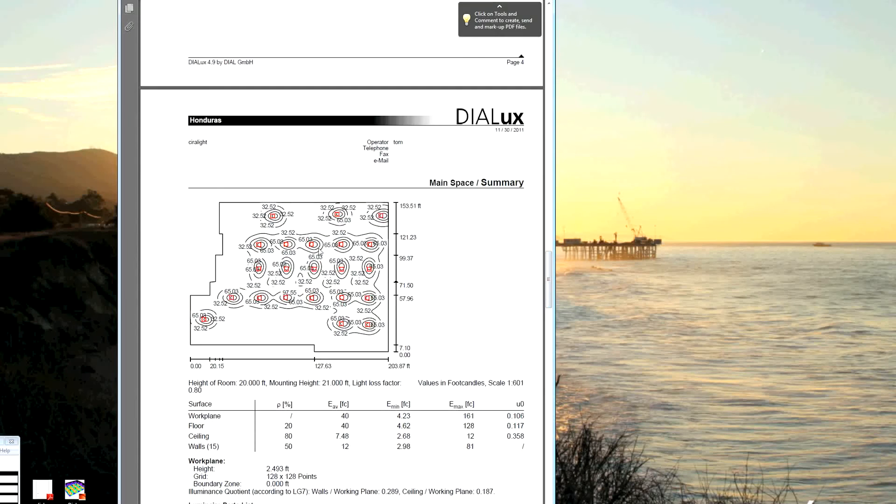
pyautogui.moveTo(556, 276); pyautogui.dragTo(535, 336)
pyautogui.scroll(-1, 535, 338)
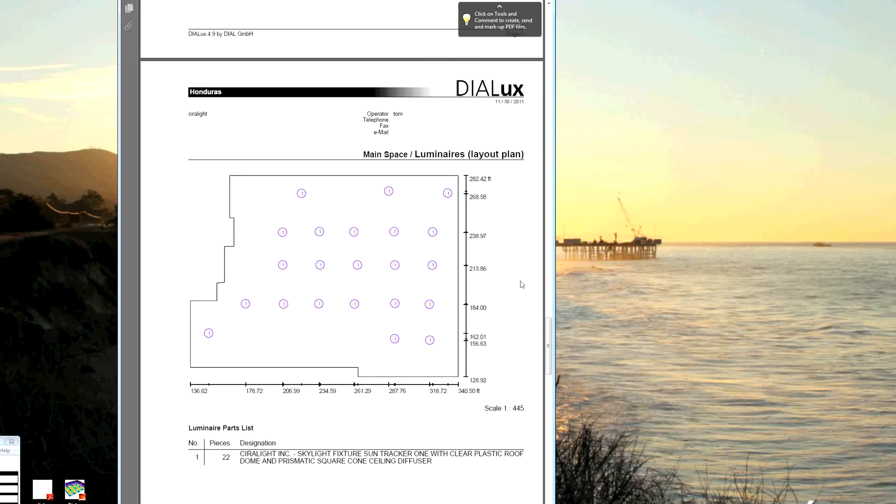
pyautogui.moveTo(560, 333); pyautogui.dragTo(541, 409)
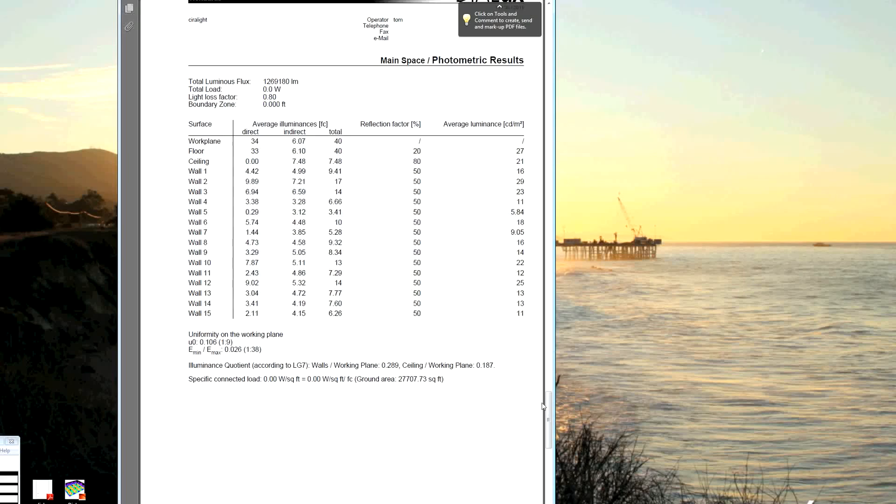
pyautogui.moveTo(549, 409); pyautogui.dragTo(544, 464)
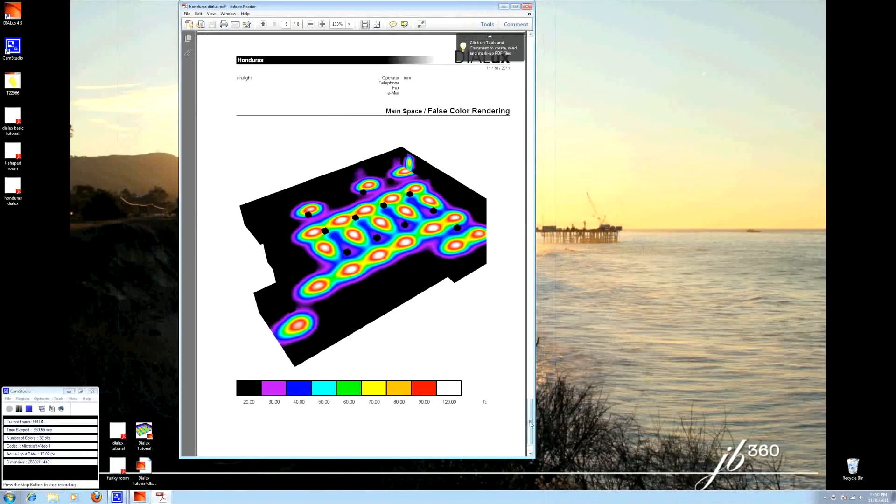
pyautogui.moveTo(530, 422); pyautogui.dragTo(555, 40)
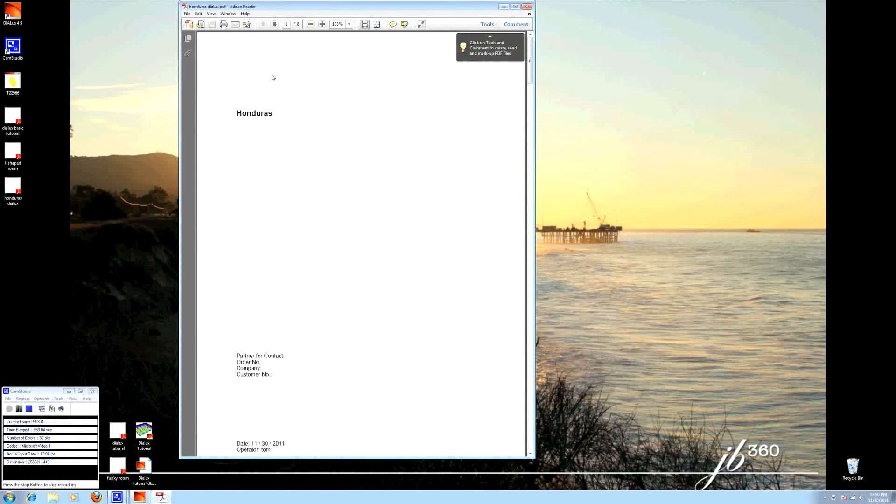